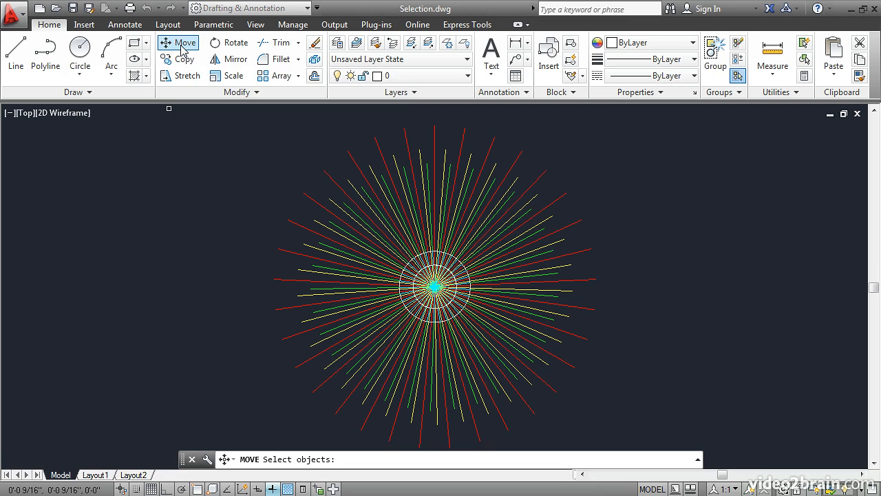
pyautogui.click(184, 64)
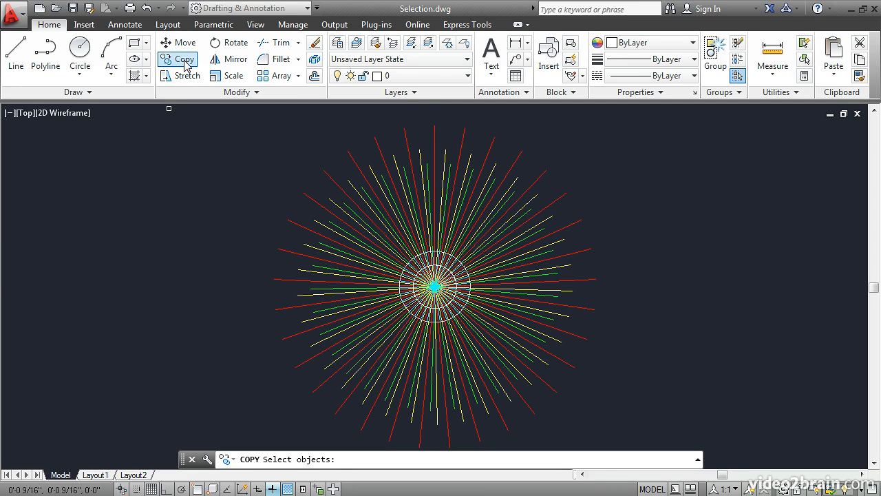
pyautogui.click(186, 76)
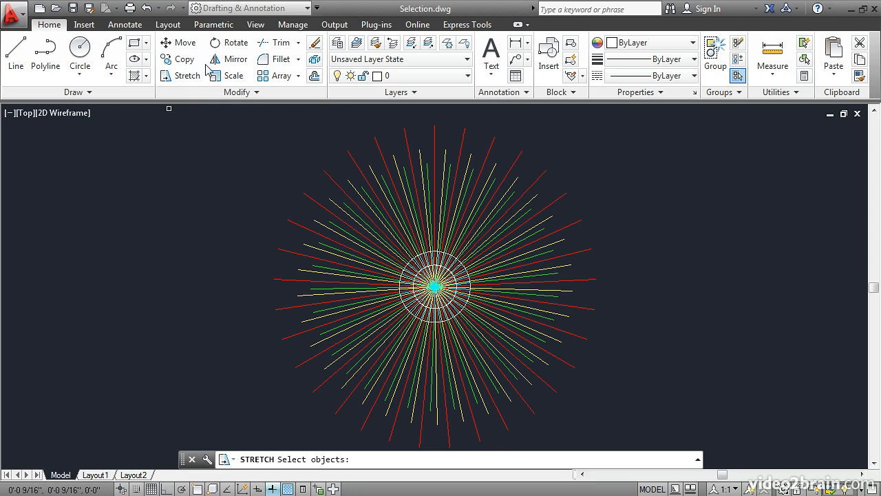
pyautogui.click(233, 43)
pyautogui.click(232, 61)
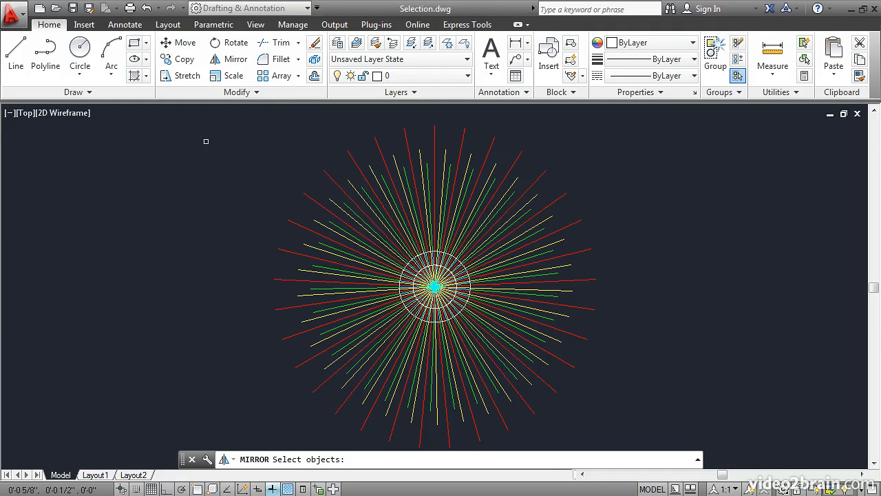
# Erase eight individual radial lines from the upper and right-hand parts of the starburst, picking them one by one
pyautogui.click(313, 45)
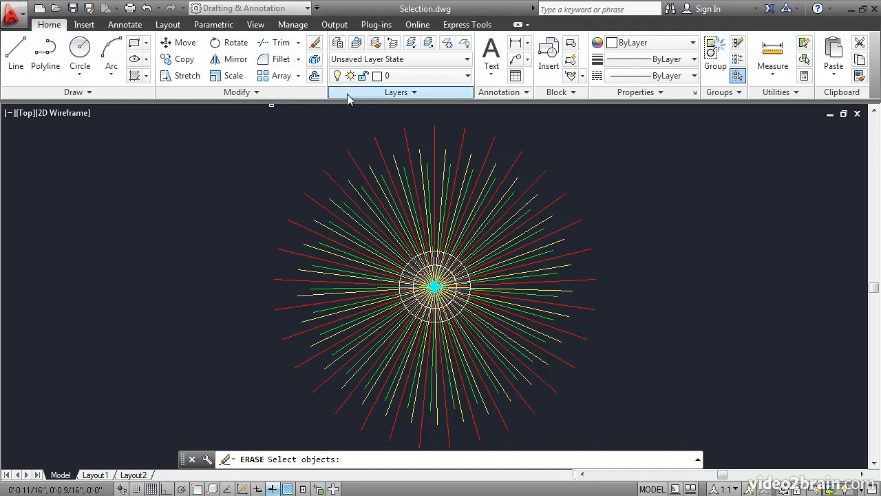
pyautogui.click(387, 166)
pyautogui.click(429, 191)
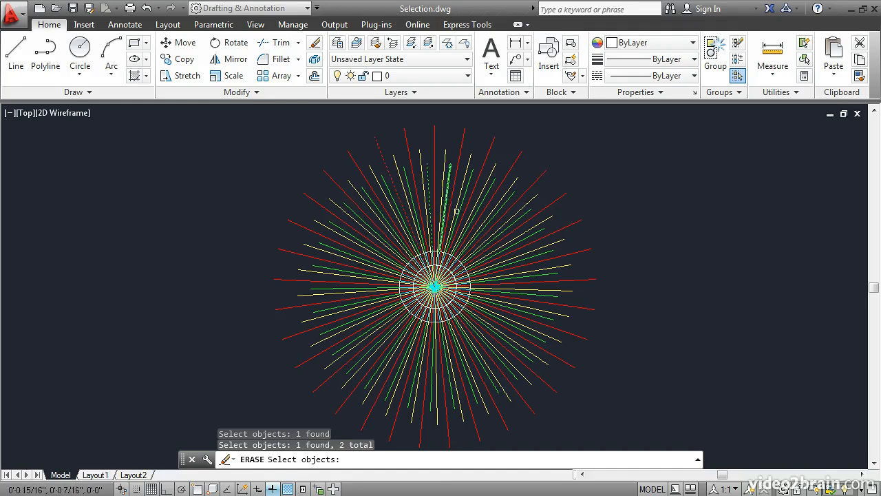
pyautogui.click(465, 225)
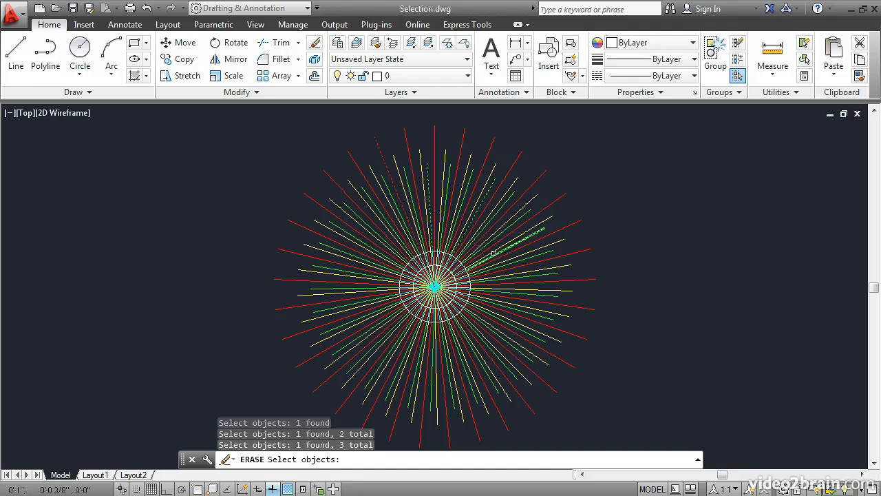
pyautogui.click(493, 254)
pyautogui.click(499, 266)
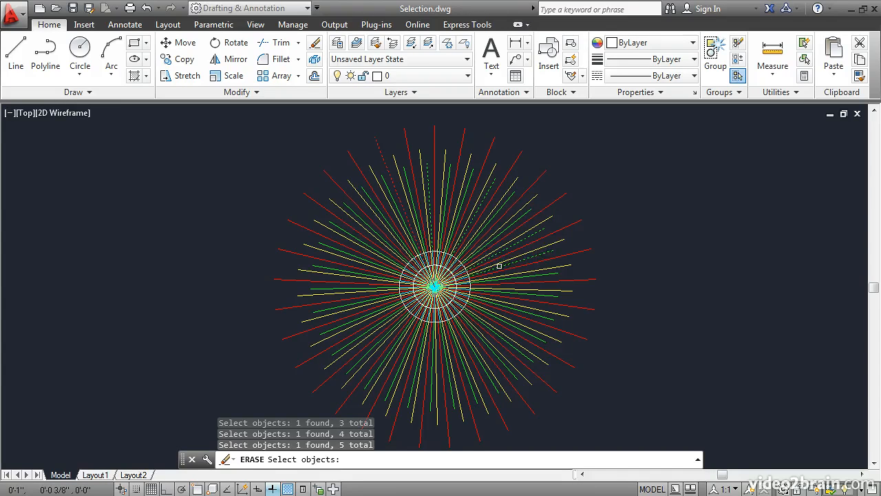
pyautogui.click(506, 275)
pyautogui.click(513, 282)
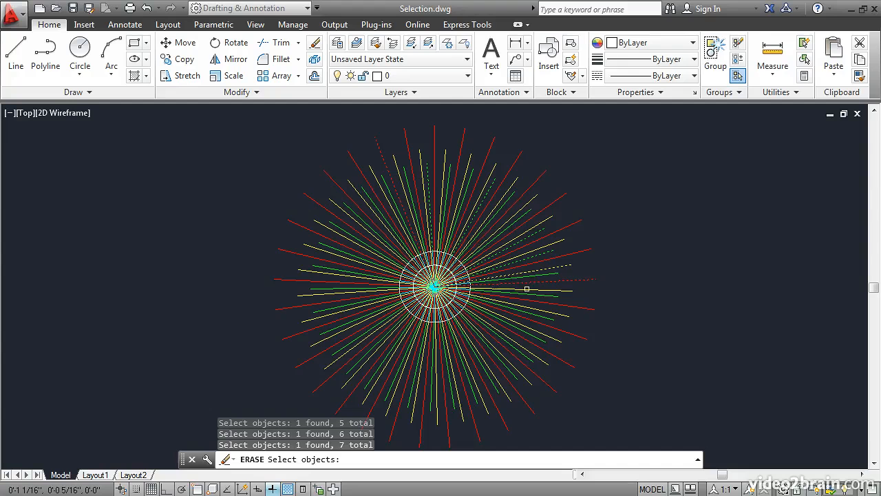
pyautogui.click(528, 289)
pyautogui.press('Return')
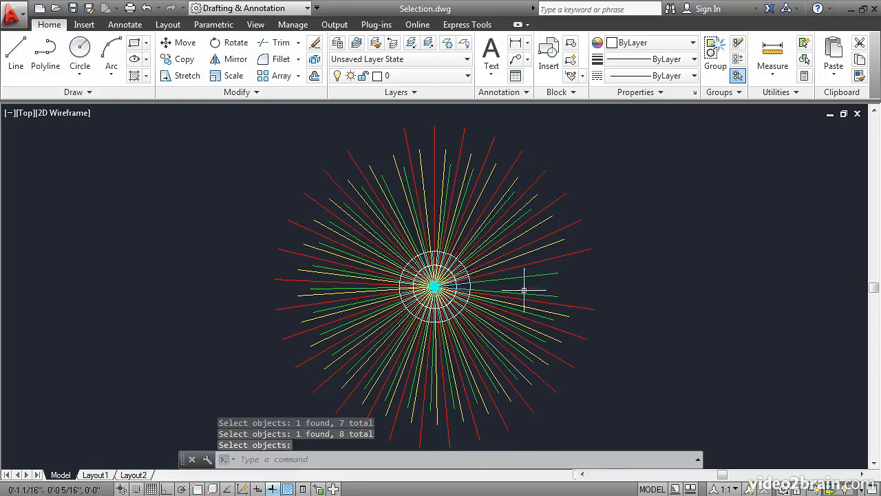
# Erase the two circles and the cyan spokes with a window selection enclosing them, and undo the erase
pyautogui.scroll(2, 480, 290)
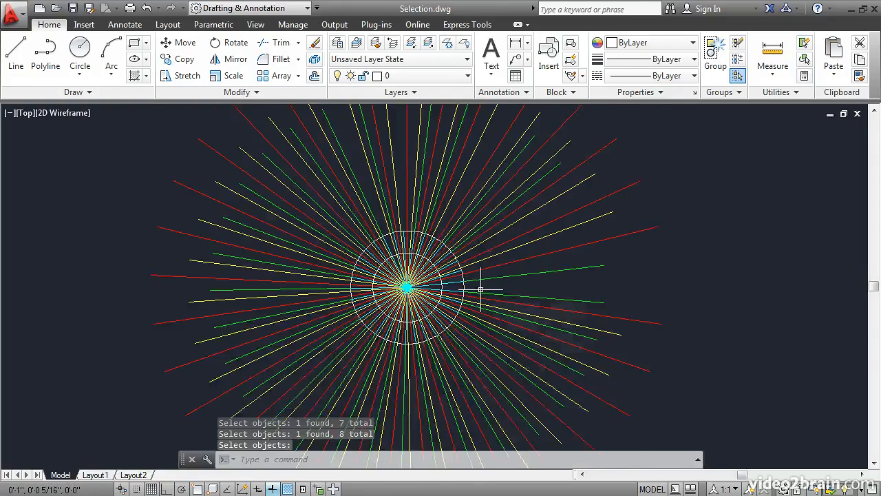
pyautogui.scroll(2, 481, 290)
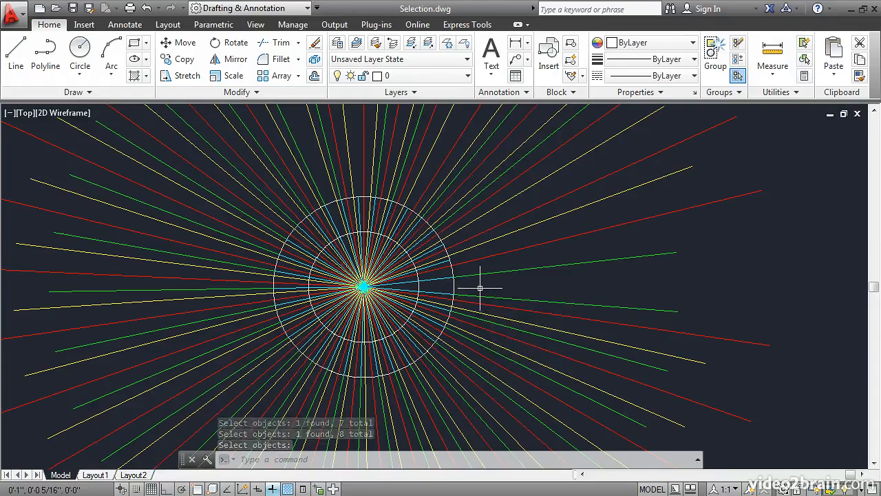
pyautogui.click(315, 46)
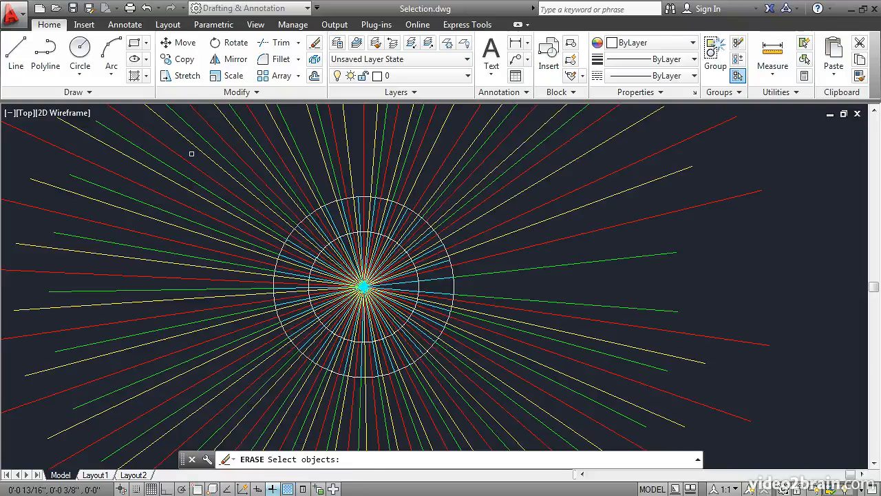
pyautogui.click(192, 154)
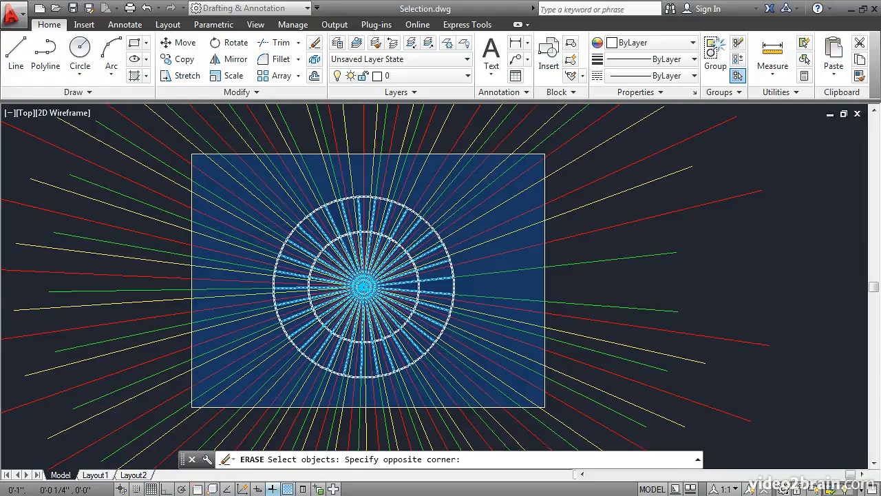
pyautogui.click(544, 407)
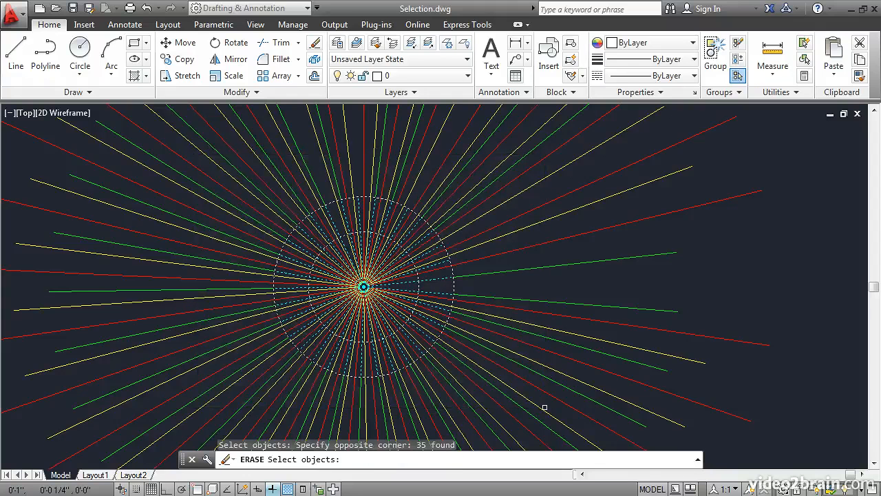
pyautogui.press('Return')
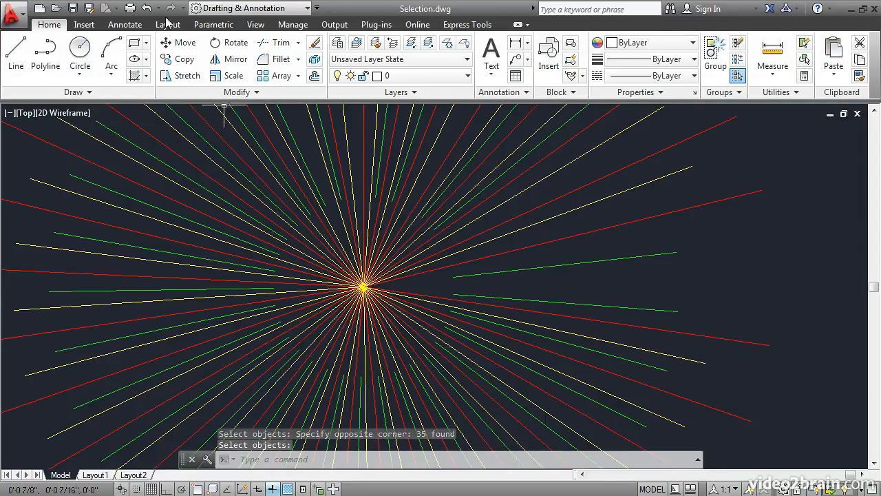
pyautogui.click(146, 8)
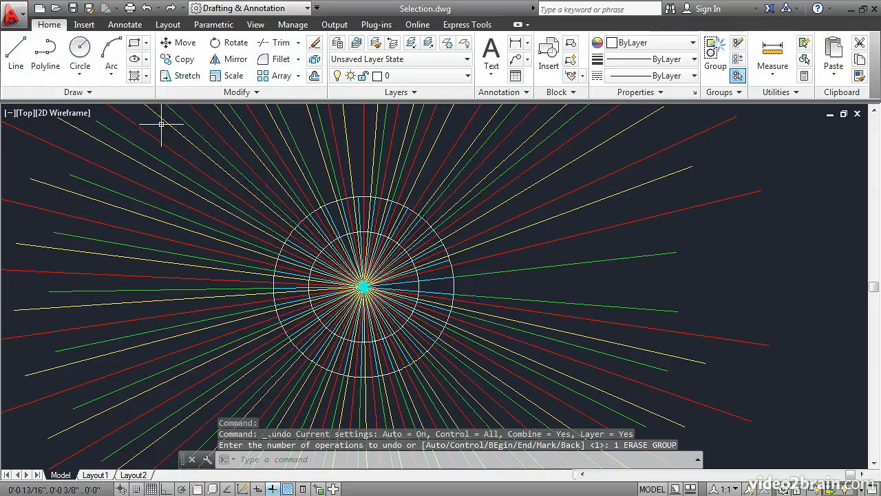
pyautogui.moveTo(161, 128)
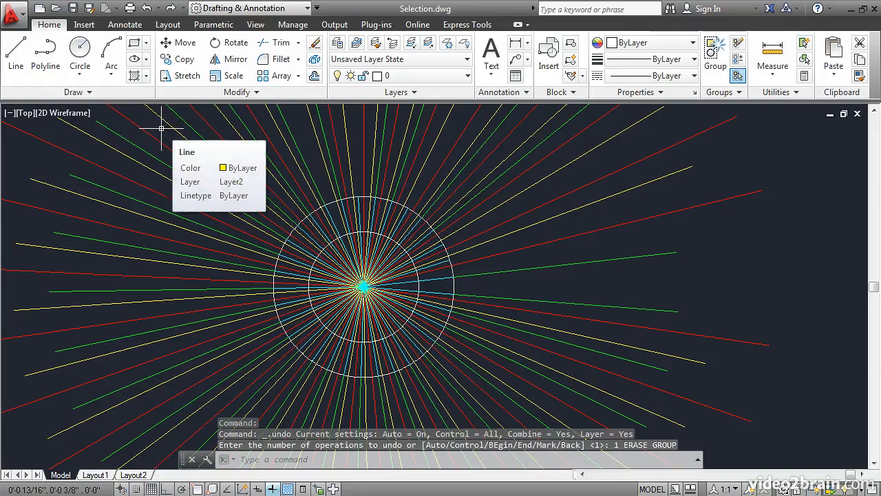
# Erase all lines and circles of the starburst with a crossing selection around the circles, and undo the erase
pyautogui.click(315, 42)
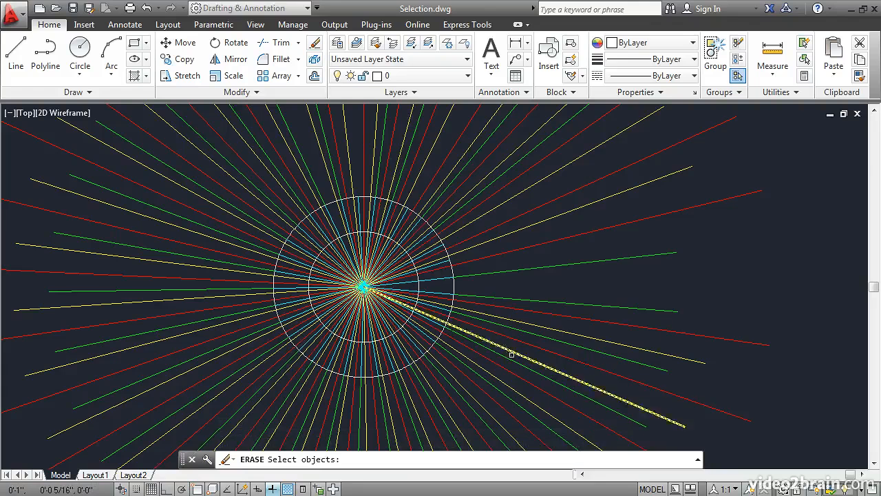
pyautogui.click(537, 398)
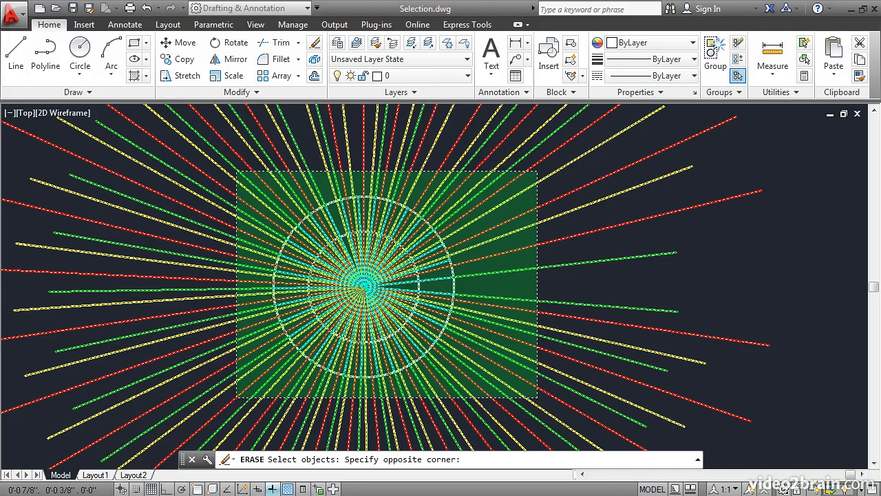
pyautogui.click(234, 166)
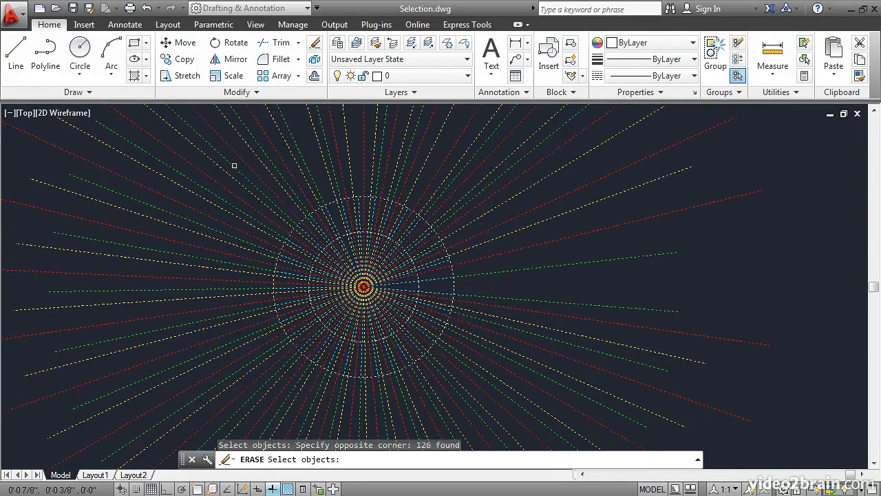
pyautogui.press('Return')
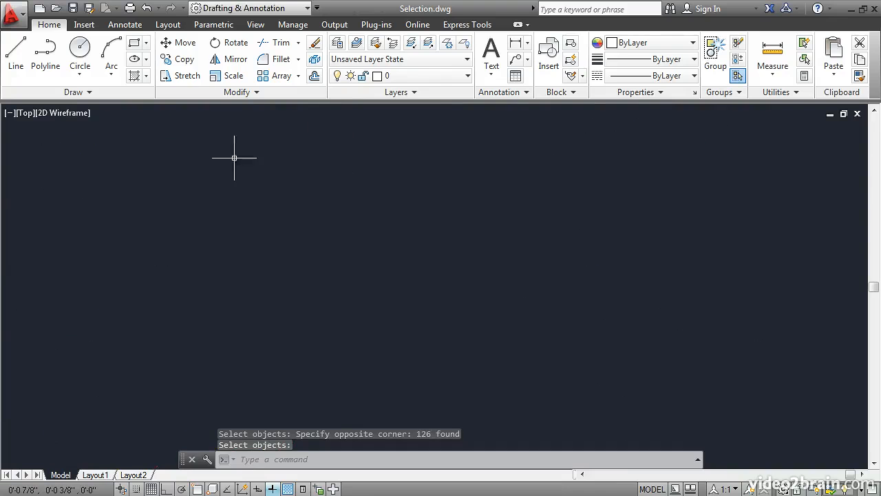
pyautogui.click(147, 8)
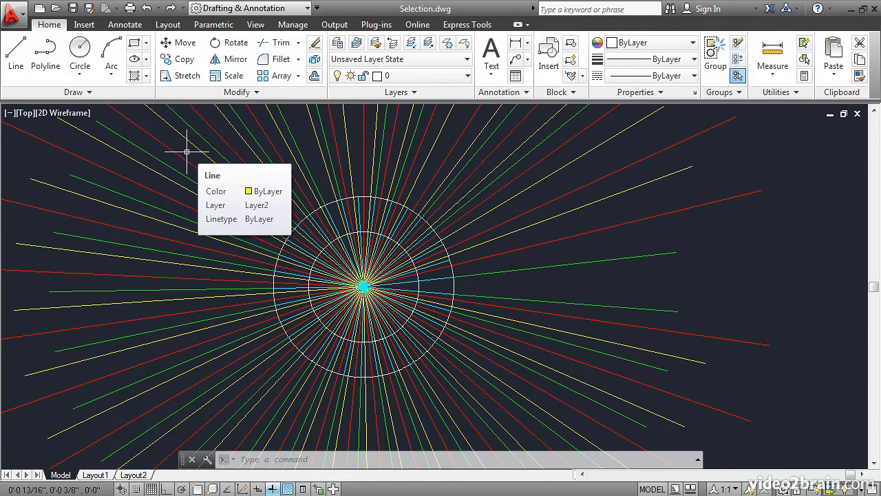
# Erase the red, yellow and green radial lines with a fence selection running around the outside of the outer circle, and undo the erase
pyautogui.click(269, 113)
pyautogui.click(315, 44)
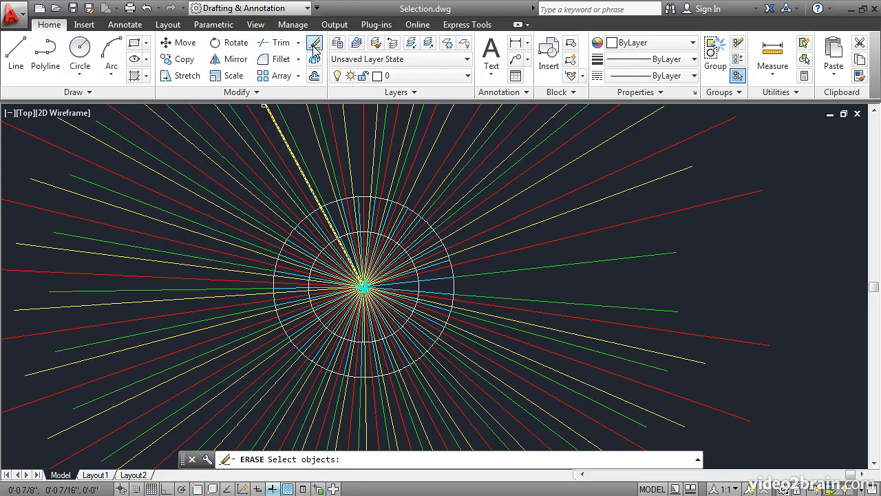
pyautogui.write('f')
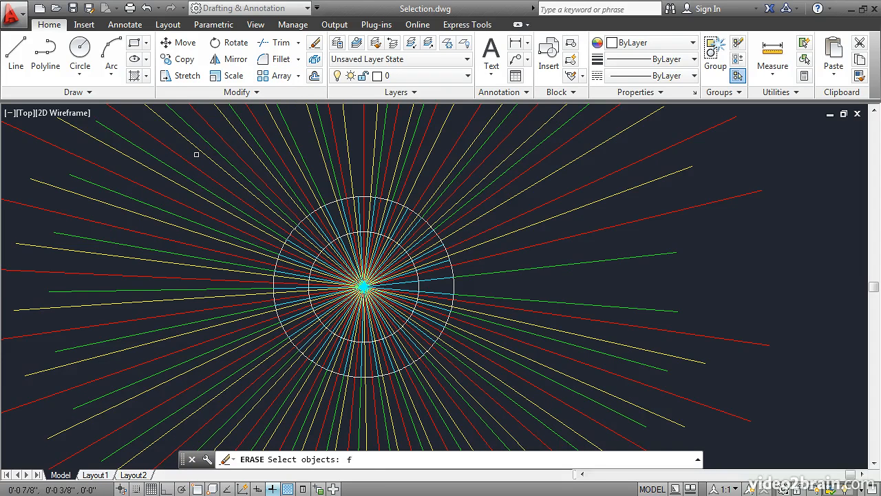
pyautogui.press('Return')
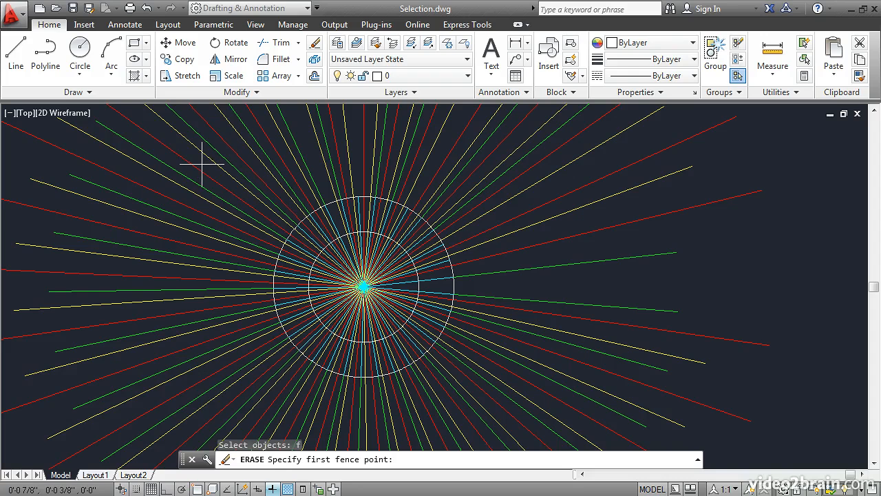
pyautogui.click(202, 163)
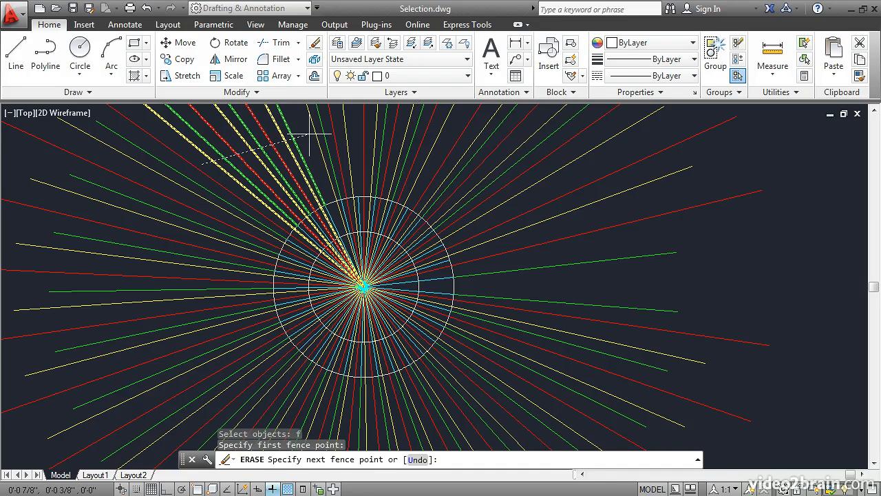
pyautogui.click(355, 140)
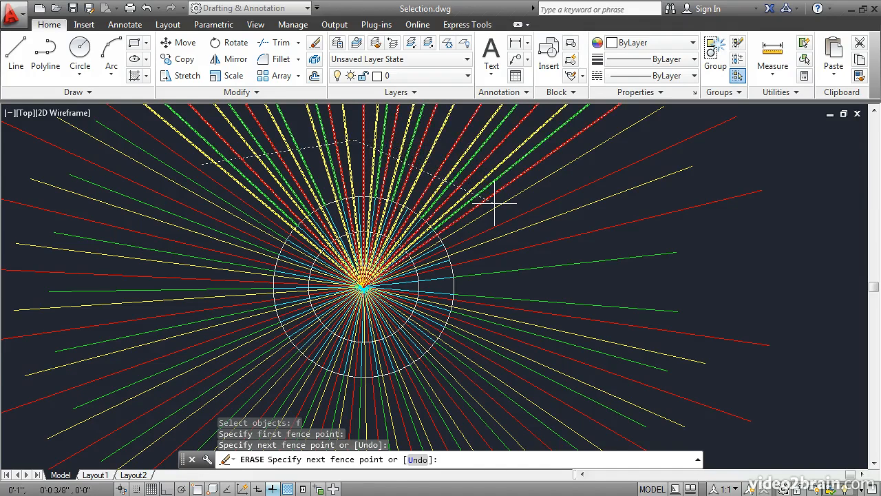
pyautogui.click(494, 204)
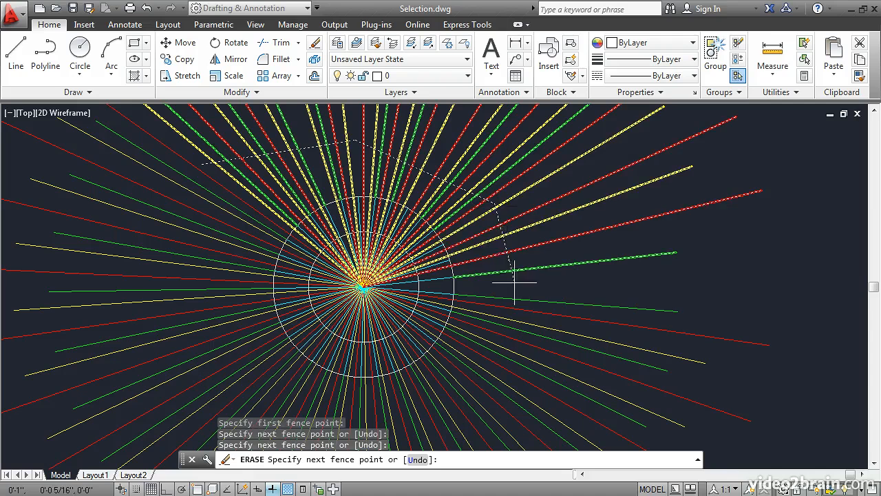
pyautogui.click(509, 365)
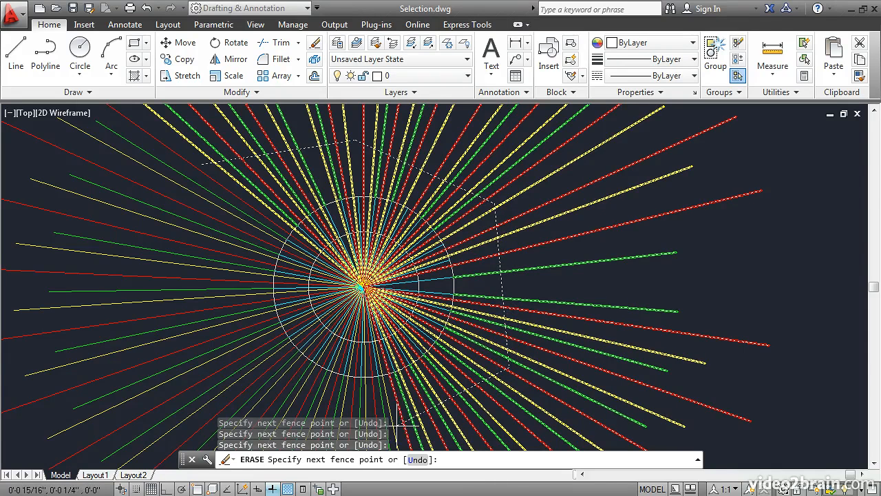
pyautogui.click(398, 426)
pyautogui.click(221, 387)
pyautogui.click(160, 263)
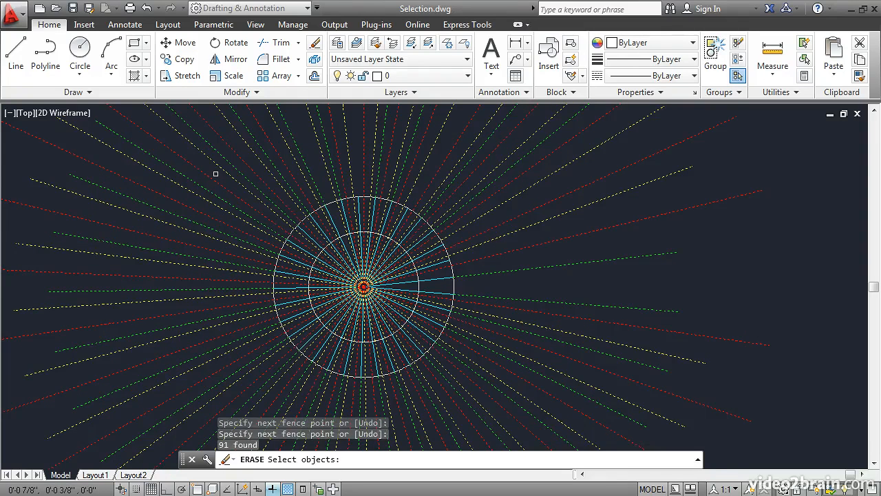
pyautogui.press('Return')
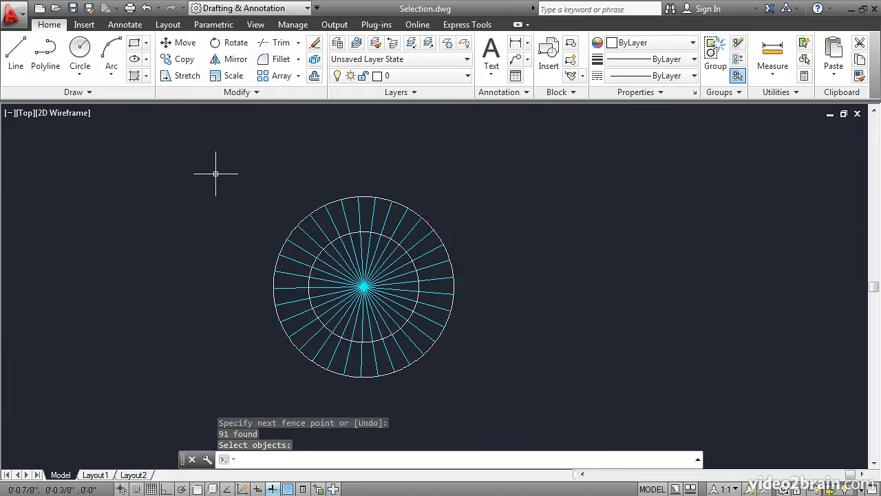
pyautogui.click(146, 8)
pyautogui.moveTo(240, 146)
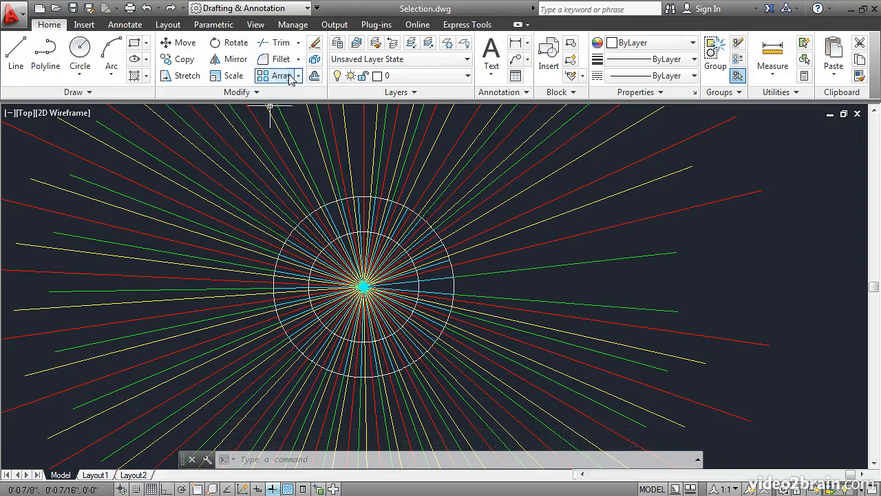
# Select everything for erasing with the All option, and remove two red lines above the circles from the selection individually
pyautogui.click(315, 46)
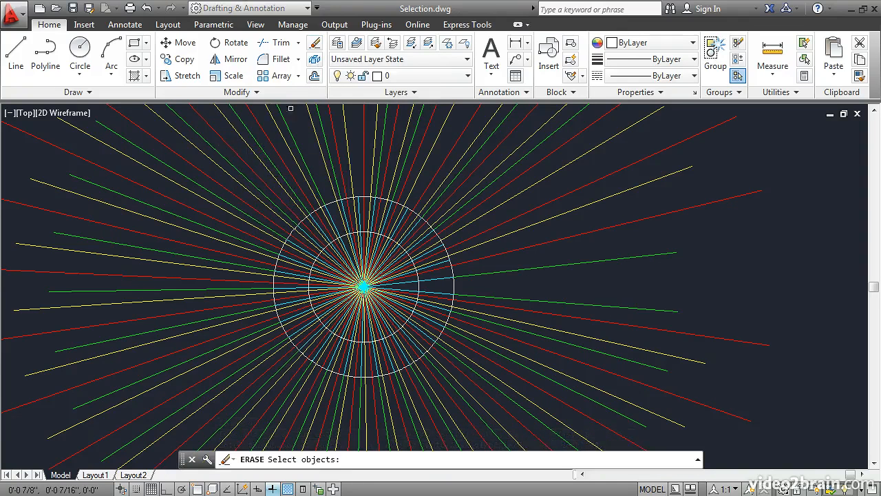
pyautogui.write('all')
pyautogui.press('Return')
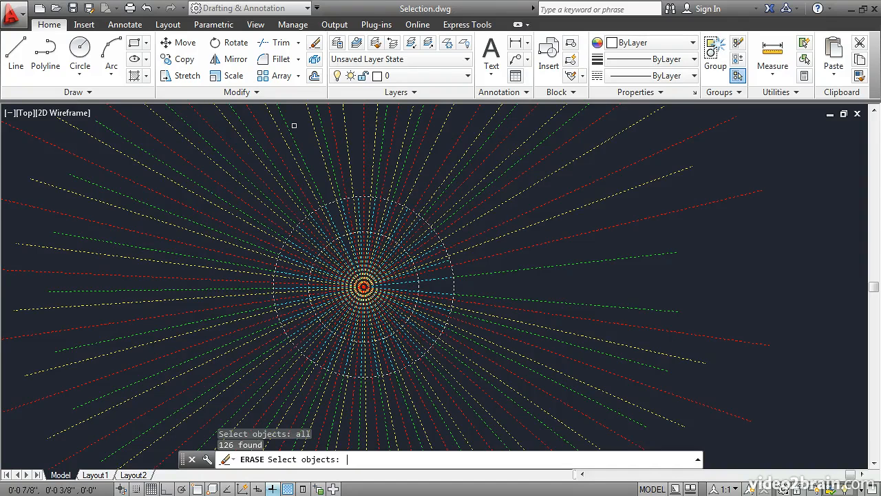
pyautogui.write('r')
pyautogui.press('Return')
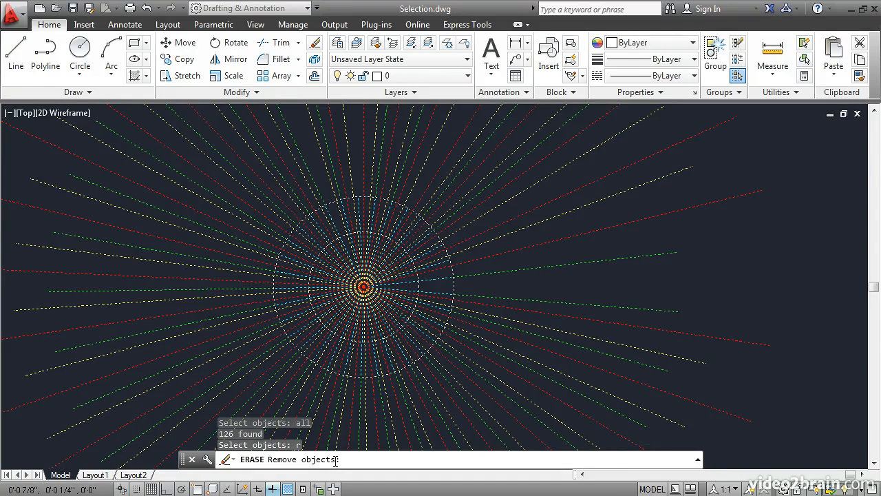
pyautogui.click(295, 177)
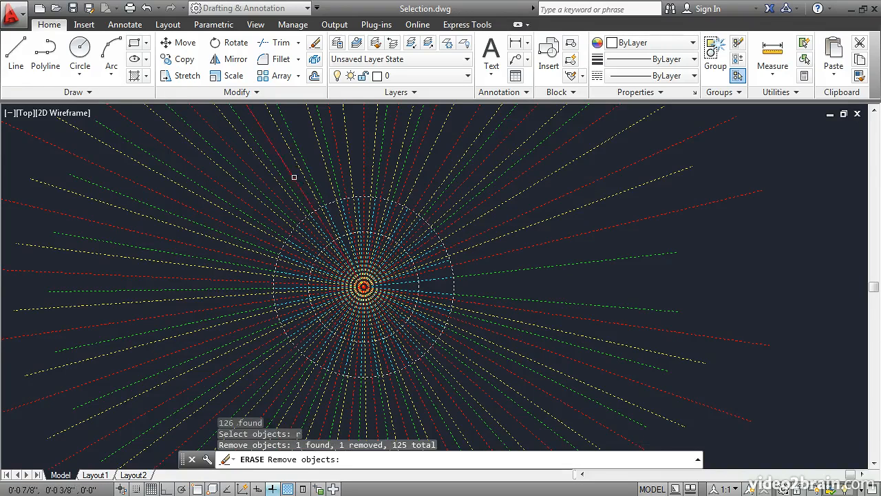
pyautogui.click(337, 169)
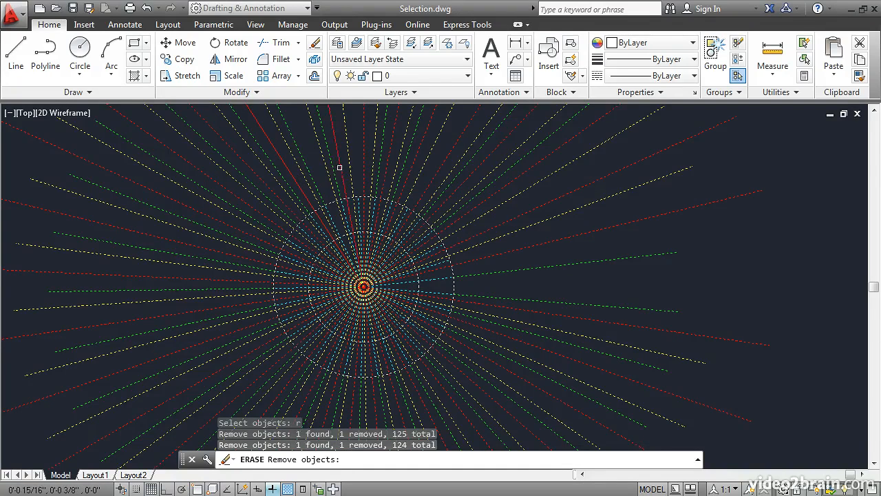
# Remove the radial lines just right of vertical with a crossing selection, and the inner circle and five left-hand cyan spokes with a window
pyautogui.click(431, 163)
pyautogui.click(373, 141)
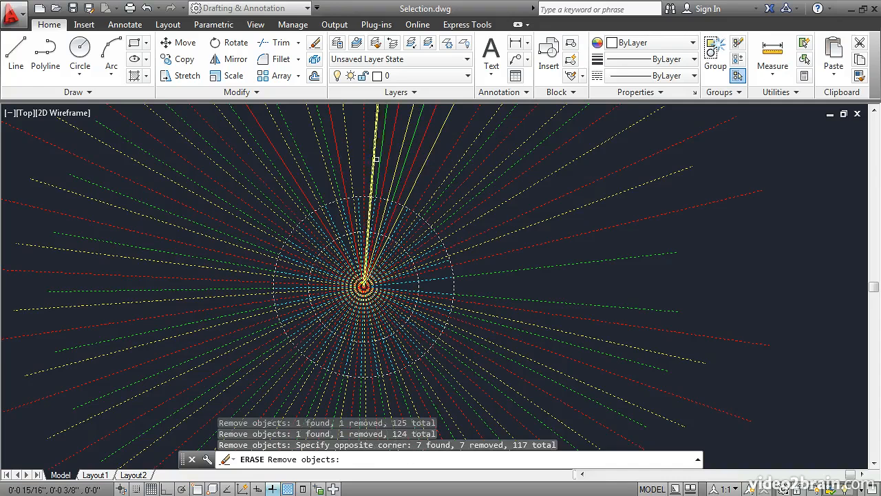
pyautogui.click(276, 218)
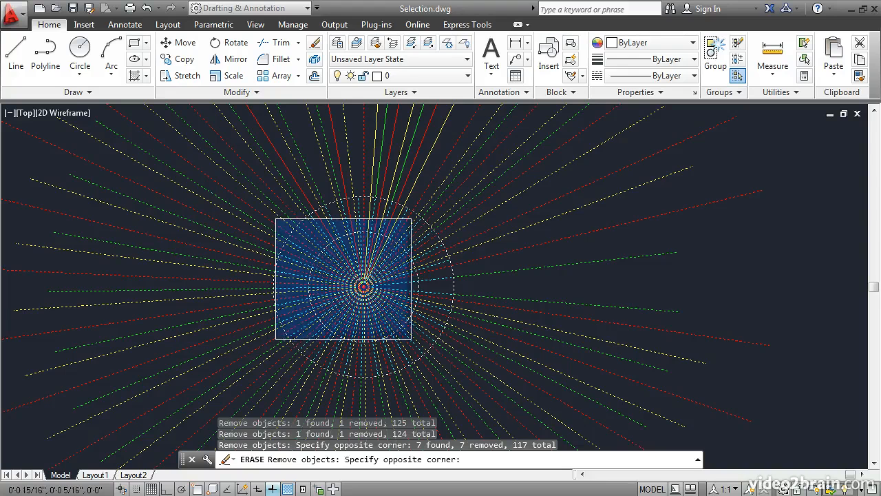
pyautogui.click(430, 348)
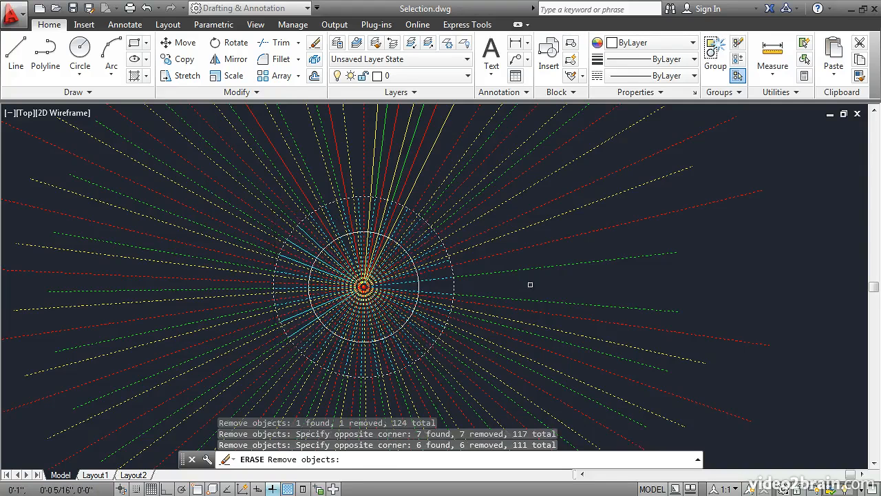
# Remove the seven lower-right radial lines from the selection with a fence across them, and erase the objects still selected
pyautogui.write('f')
pyautogui.press('Return')
pyautogui.click(499, 348)
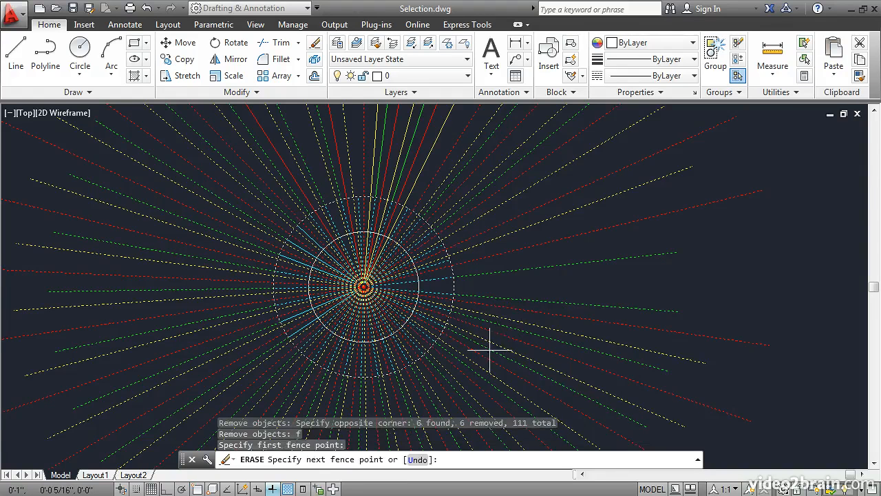
pyautogui.click(513, 286)
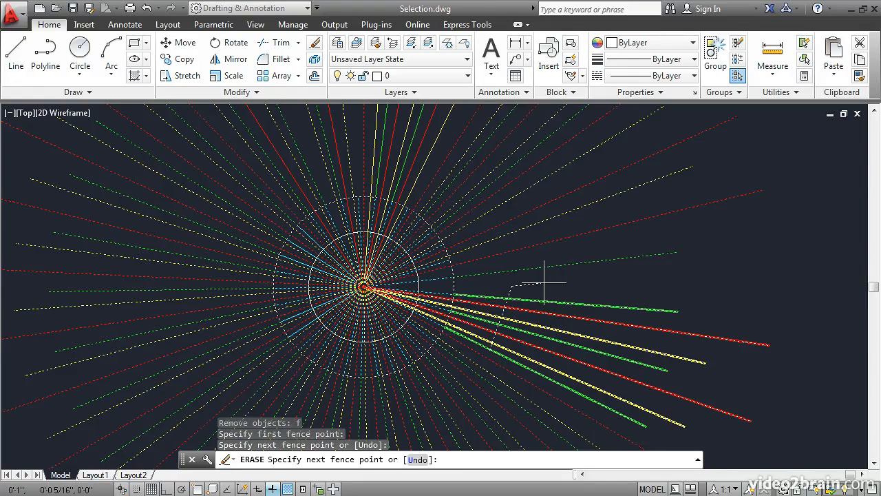
pyautogui.click(544, 282)
pyautogui.press('Return')
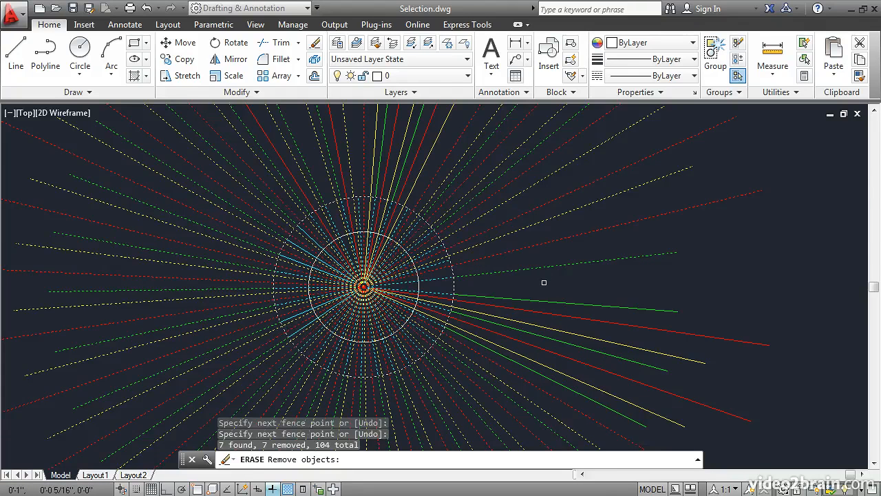
pyautogui.press('Return')
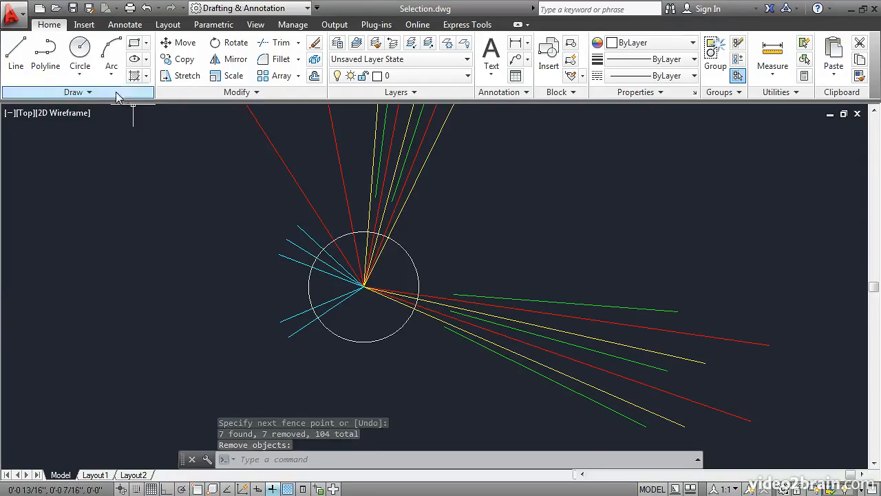
# Draw two separate small circles in the empty area right of the remaining starburst, the right-hand one smaller
pyautogui.click(80, 49)
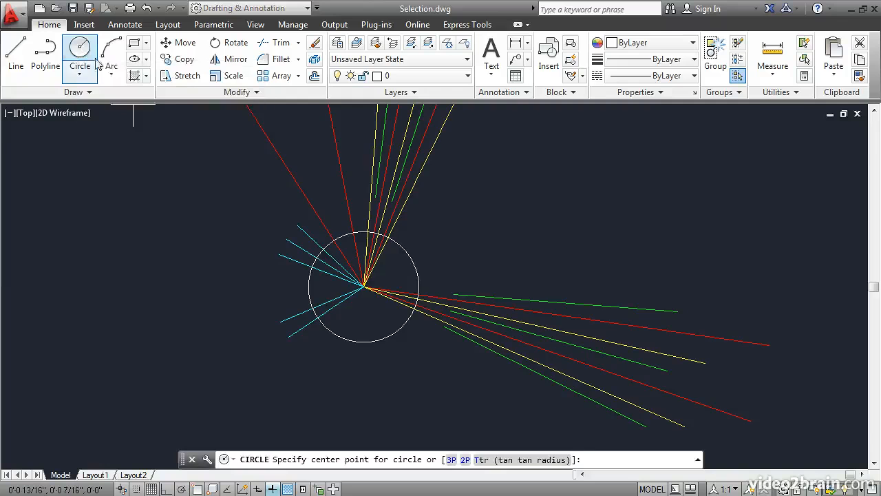
pyautogui.click(504, 232)
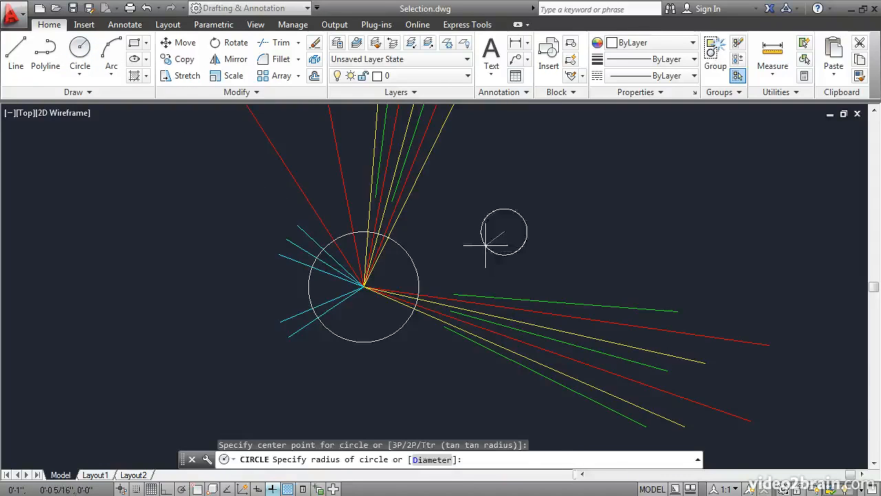
pyautogui.click(494, 255)
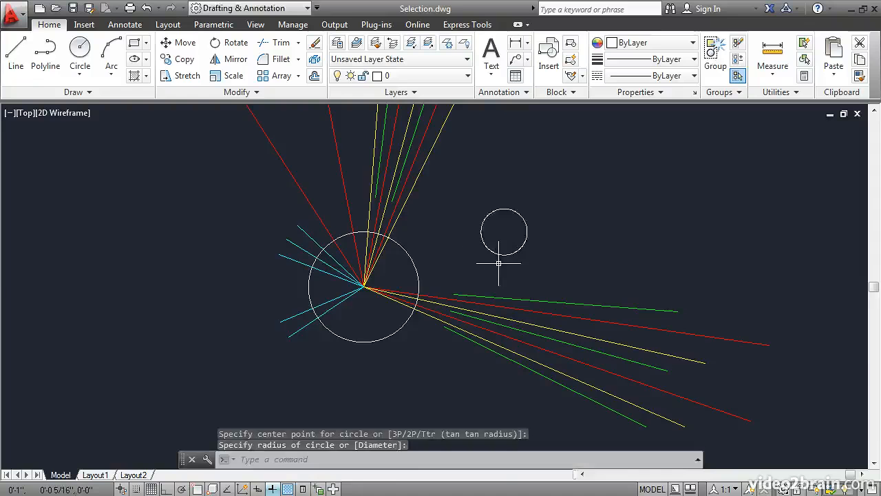
pyautogui.press('Return')
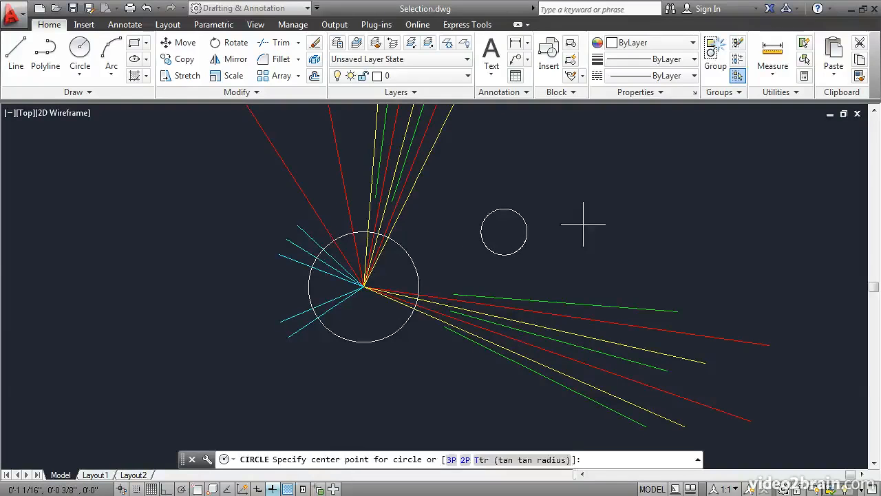
pyautogui.click(584, 224)
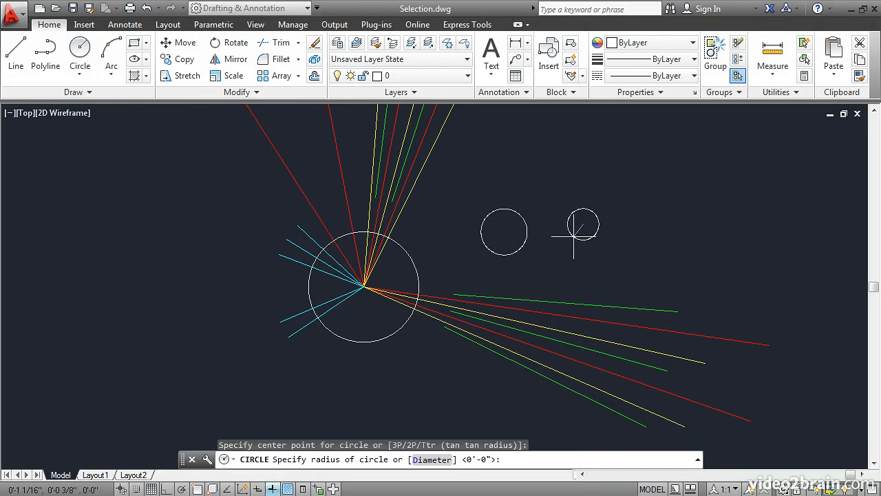
pyautogui.click(573, 236)
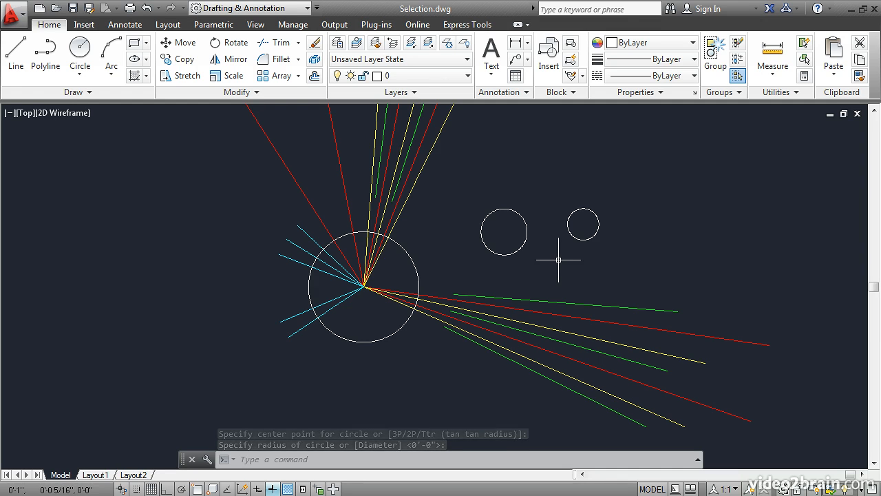
# Copy the last-drawn circle using the Last selection option, placing one copy to its upper right and one to its lower right
pyautogui.click(184, 59)
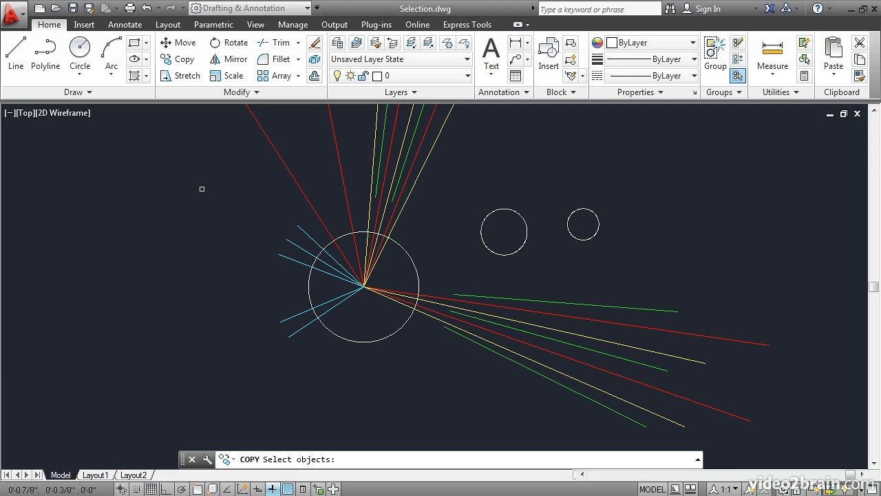
pyautogui.write('l')
pyautogui.press('Return')
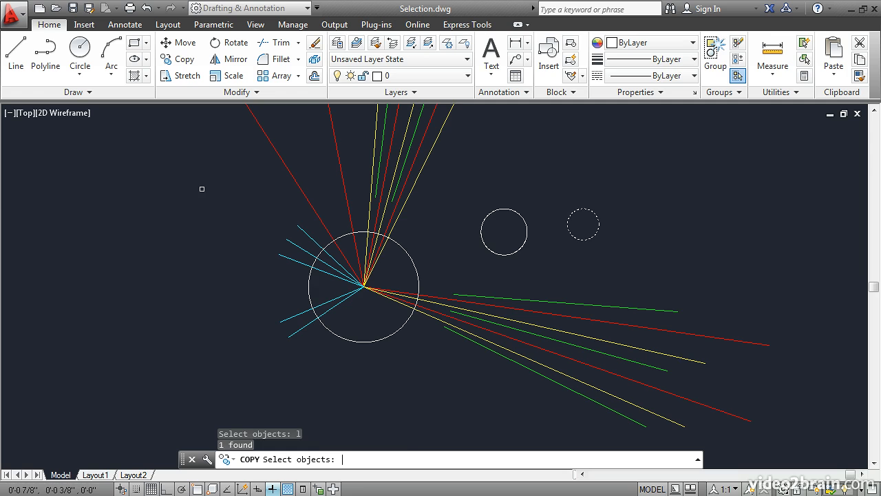
pyautogui.press('Return')
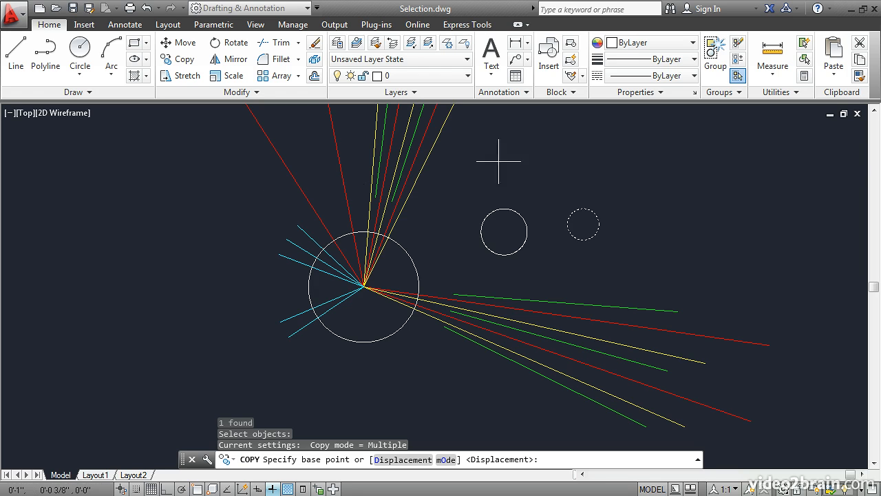
pyautogui.click(551, 168)
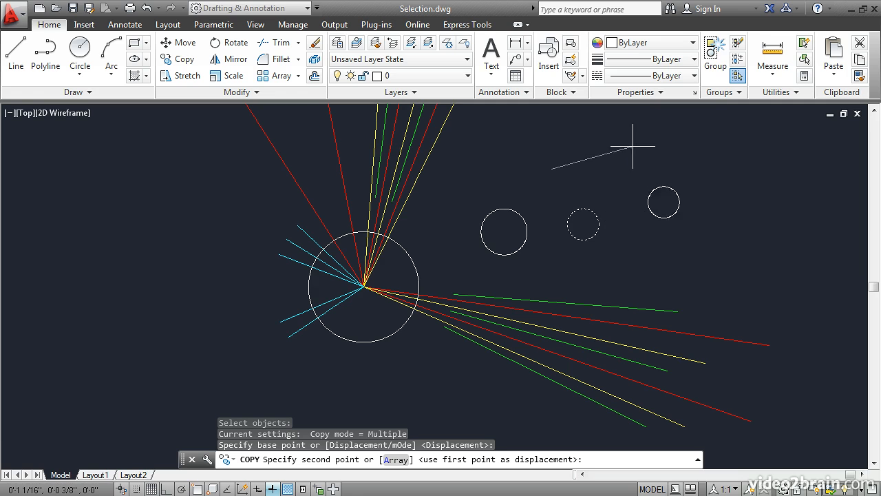
pyautogui.click(670, 145)
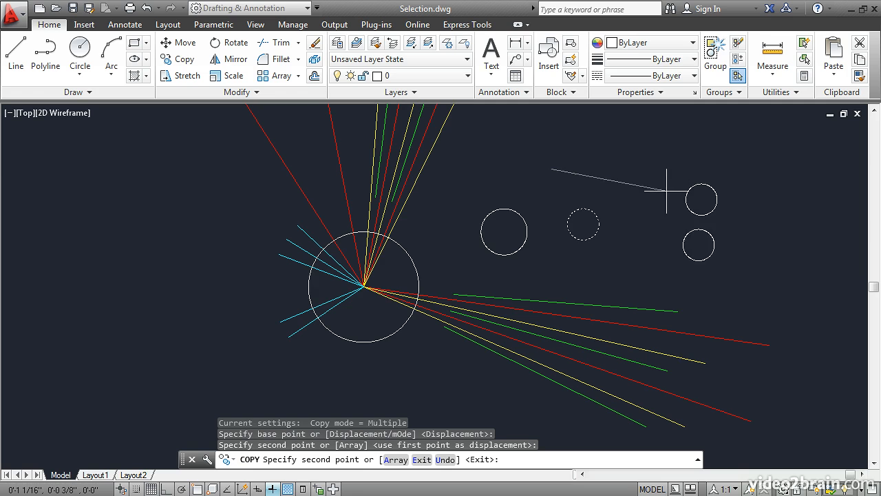
pyautogui.click(661, 227)
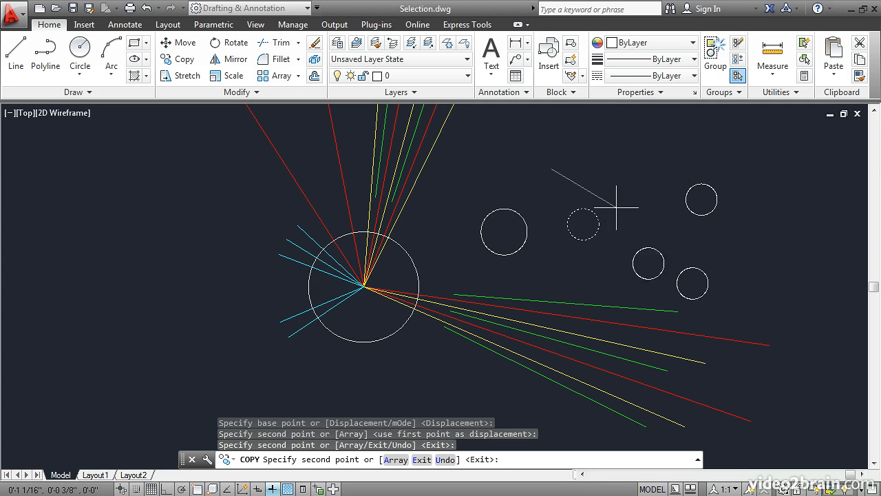
pyautogui.press('Return')
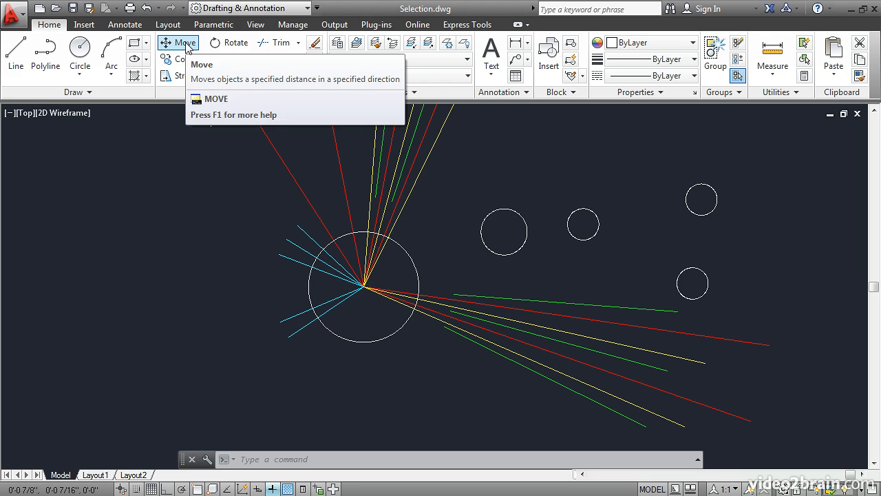
# Move the copied source circle upward and slightly right, selecting it with the Previous option
pyautogui.click(184, 44)
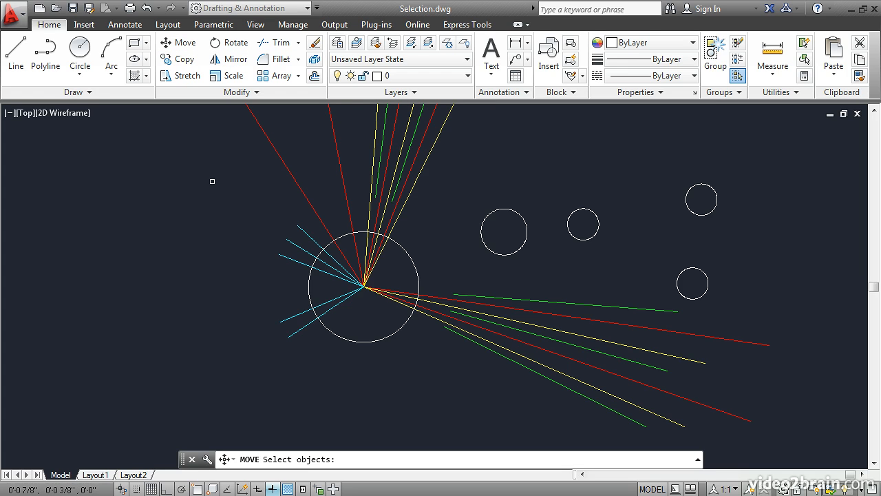
pyautogui.write('p')
pyautogui.press('Return')
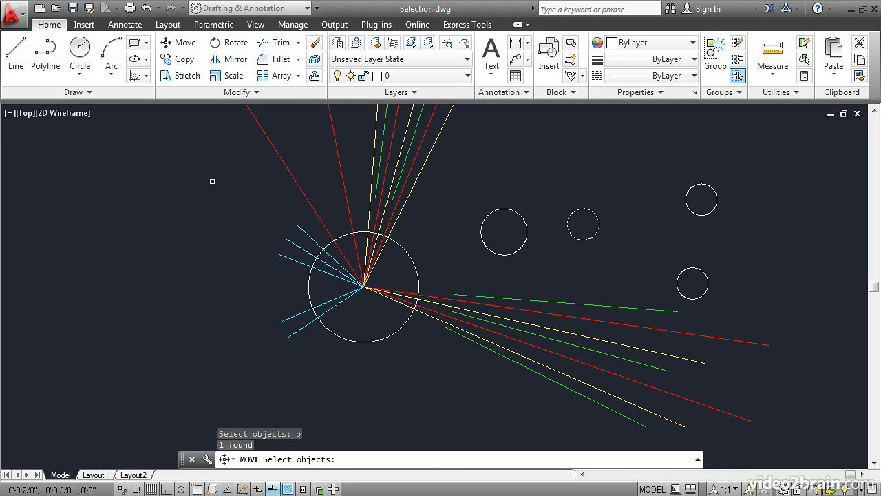
pyautogui.press('Return')
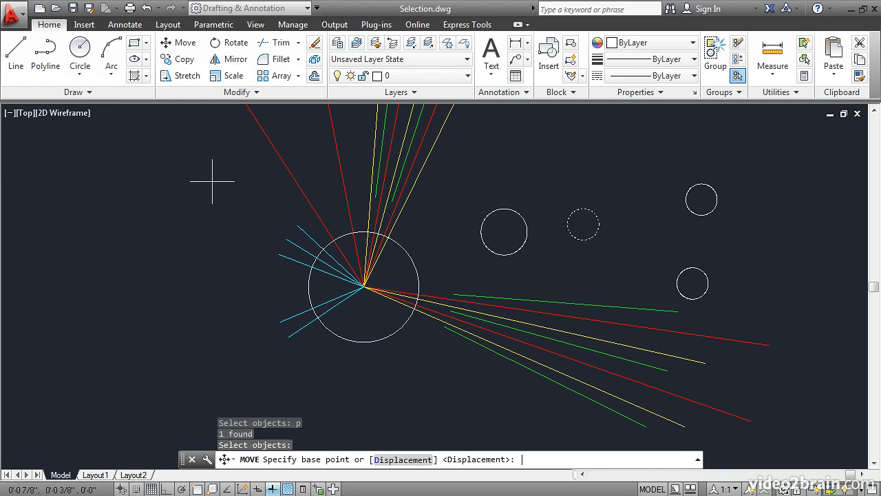
pyautogui.click(528, 176)
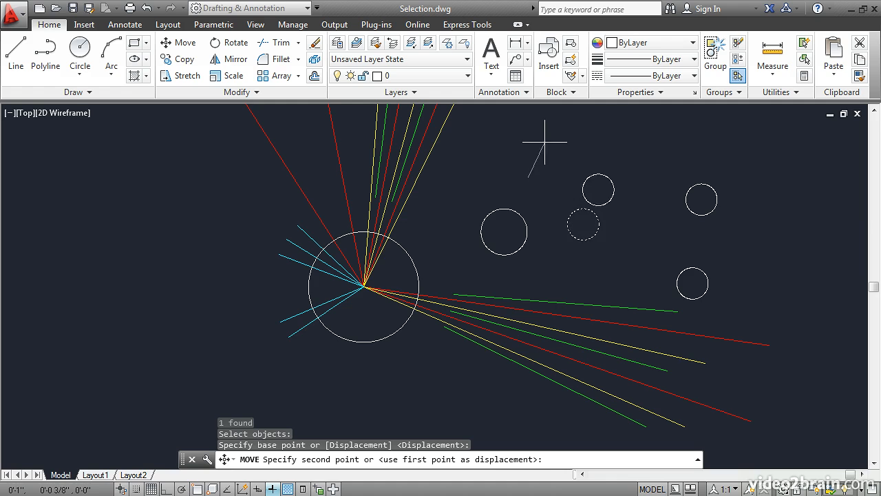
pyautogui.click(556, 119)
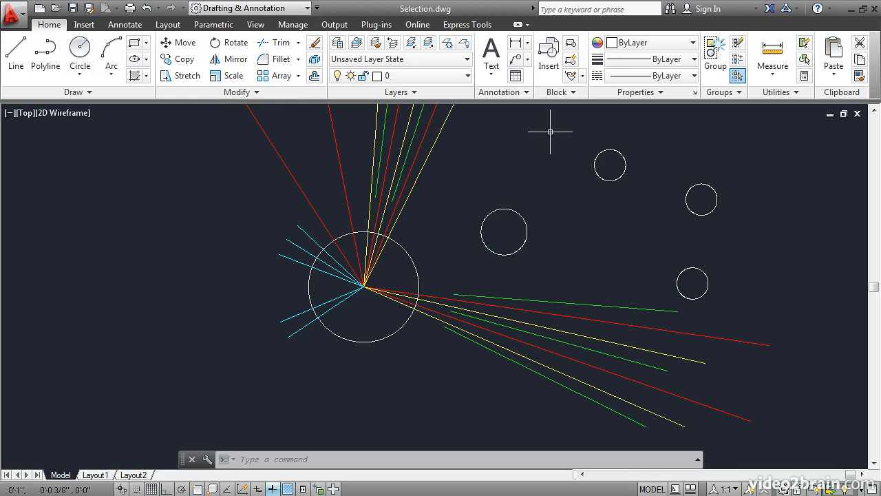
# Move the two uppermost small circles together to the left and slightly down
pyautogui.click(185, 42)
pyautogui.click(598, 178)
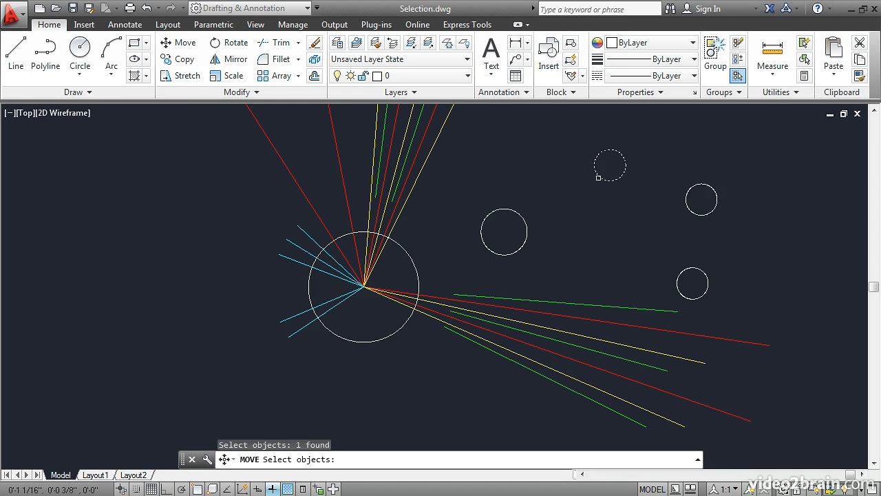
pyautogui.click(686, 203)
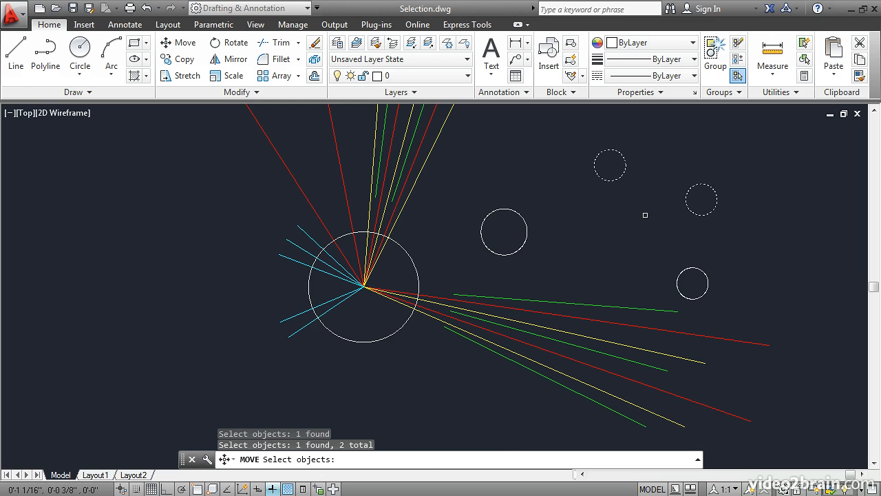
pyautogui.press('Return')
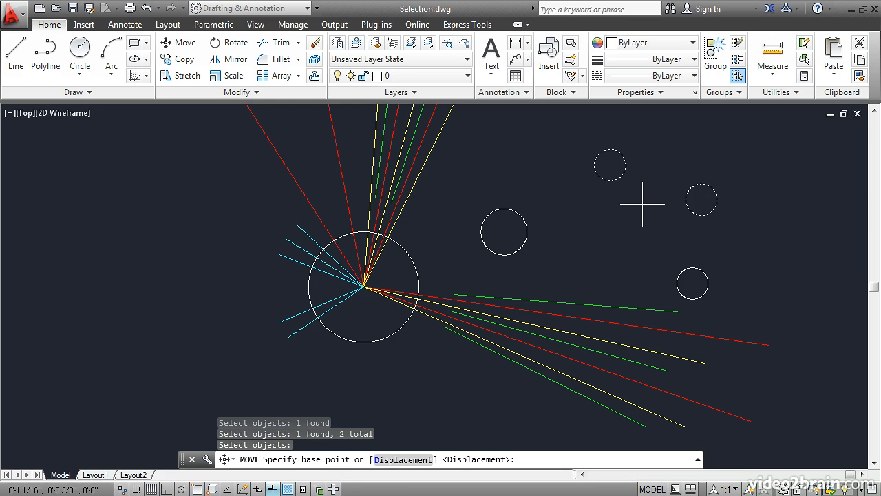
pyautogui.click(643, 203)
pyautogui.click(585, 217)
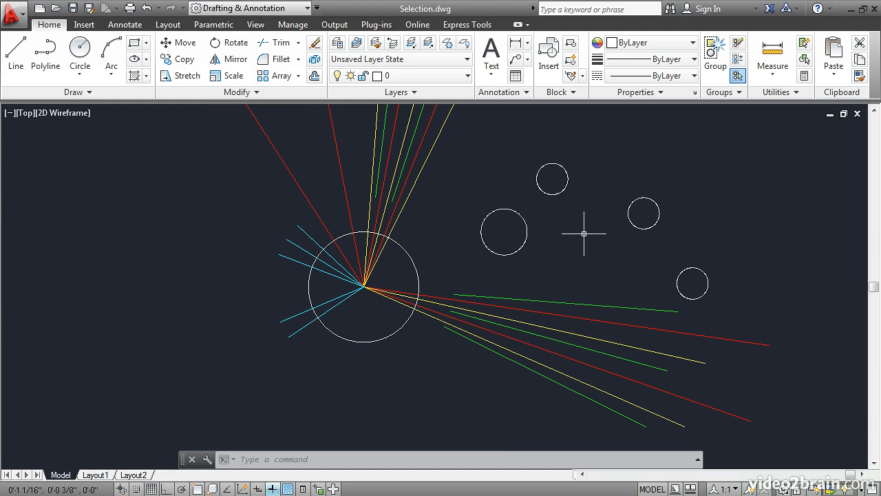
# Copy the two small circles just moved, selecting them with the Previous option, and place one copy of the pair to the upper right
pyautogui.click(184, 59)
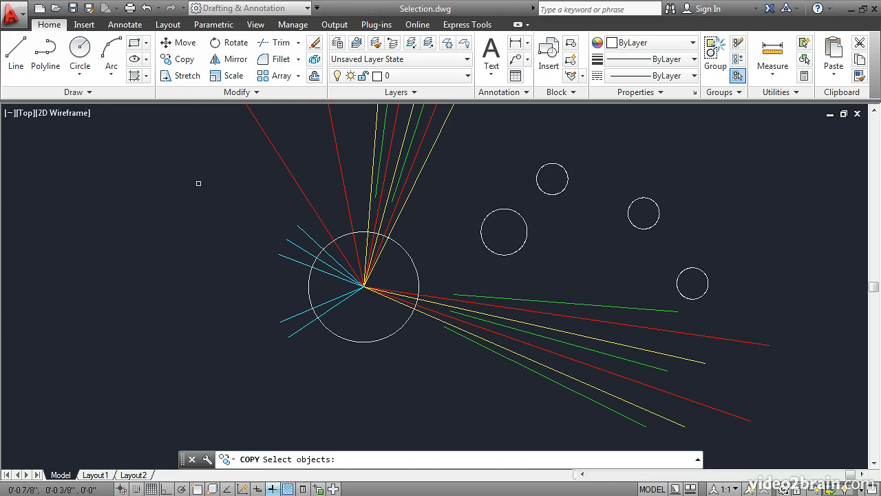
pyautogui.write('p')
pyautogui.press('Return')
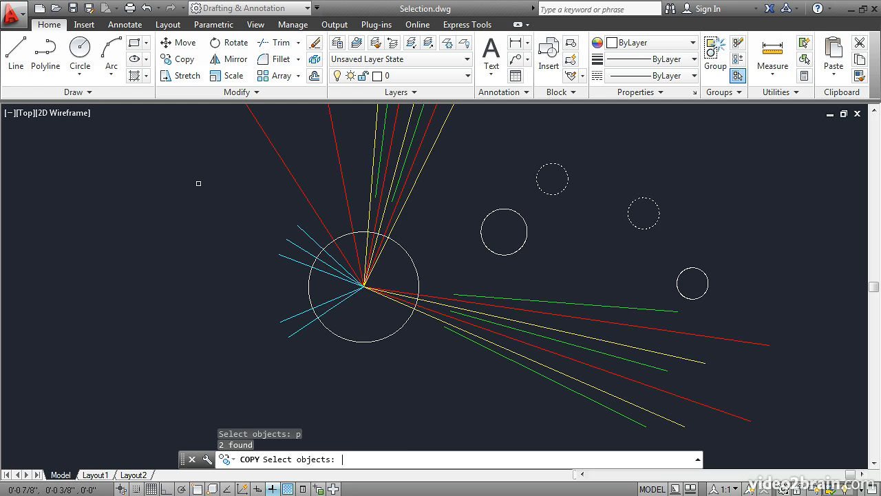
pyautogui.press('Return')
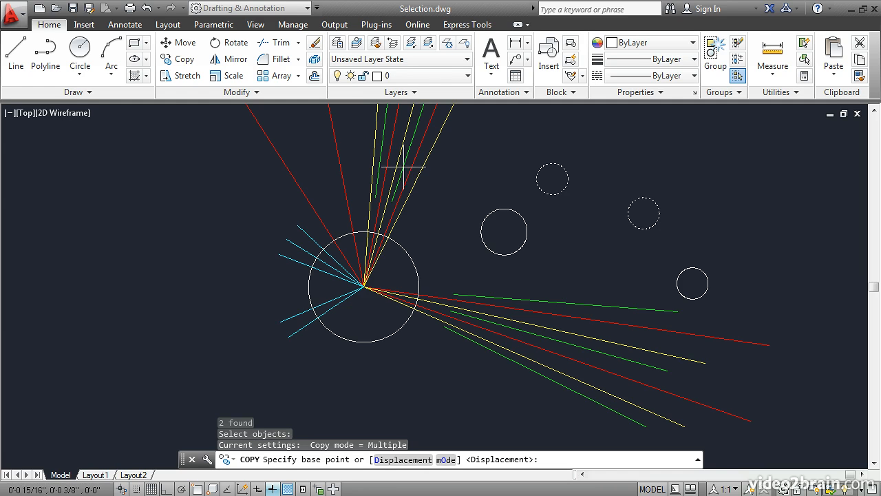
pyautogui.click(473, 163)
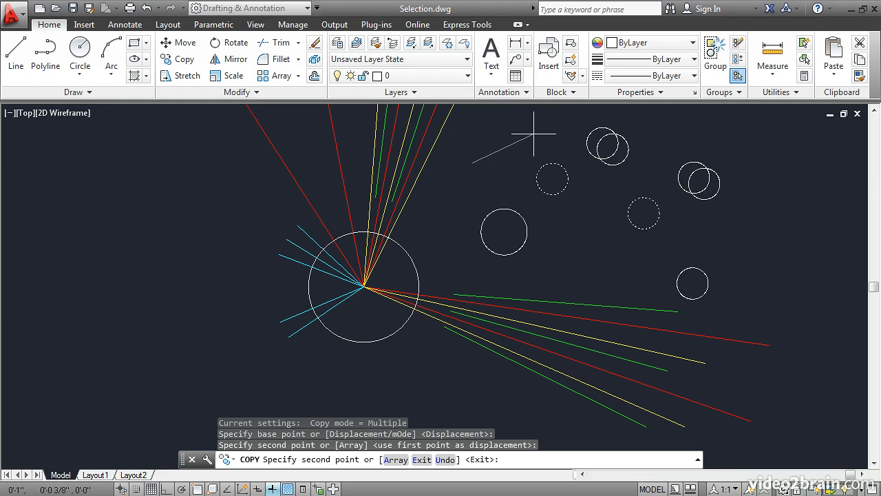
pyautogui.press('Return')
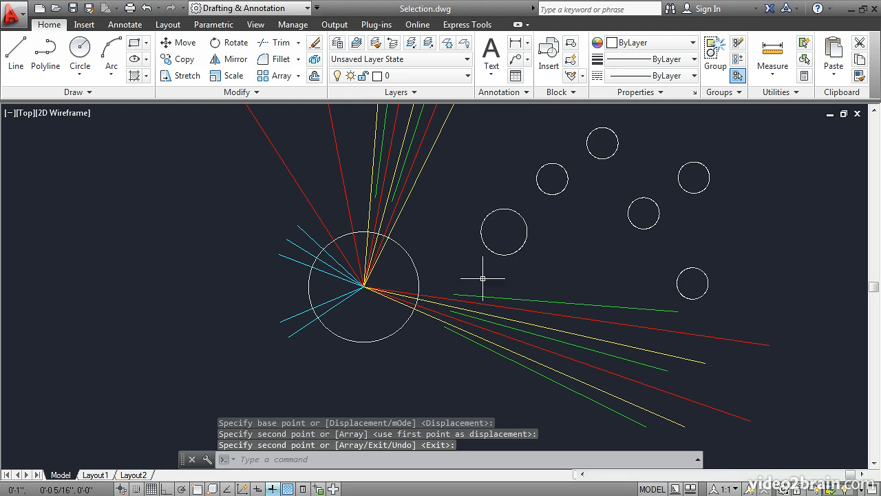
# Select all lines similar to the uppermost green line in the lower-right ray group using Select Similar, and clear the selection
pyautogui.click(506, 298)
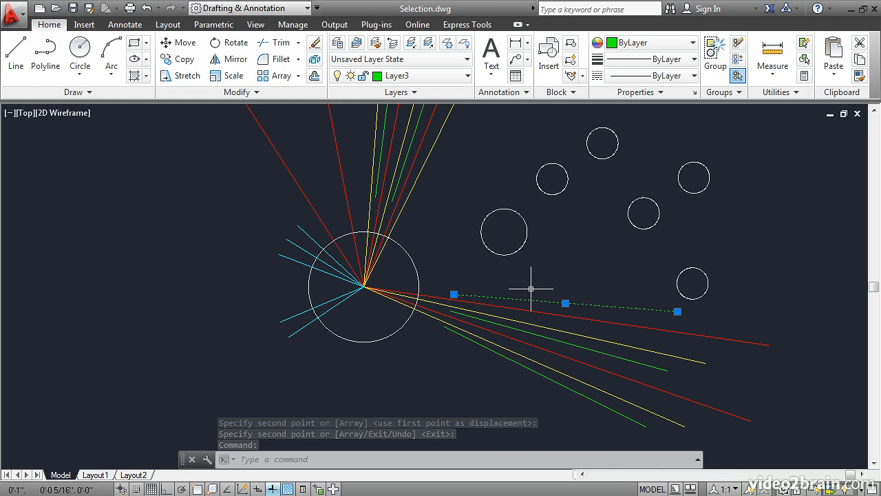
pyautogui.rightClick(462, 238)
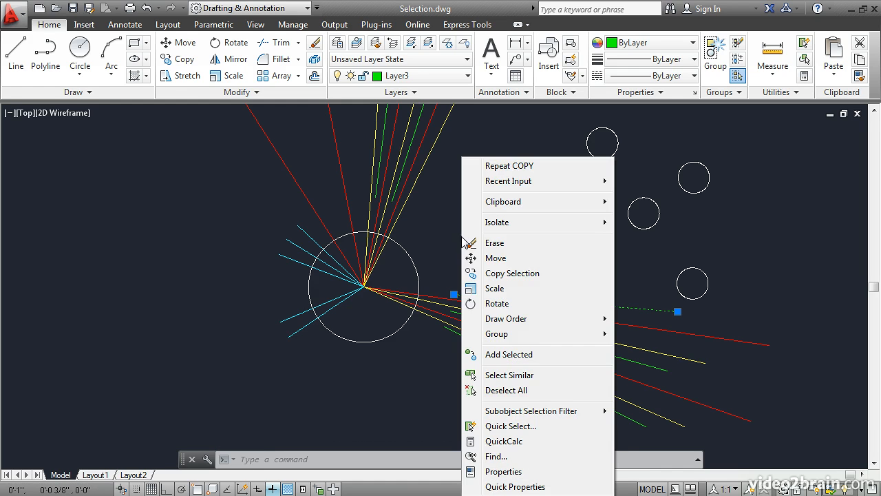
pyautogui.click(500, 377)
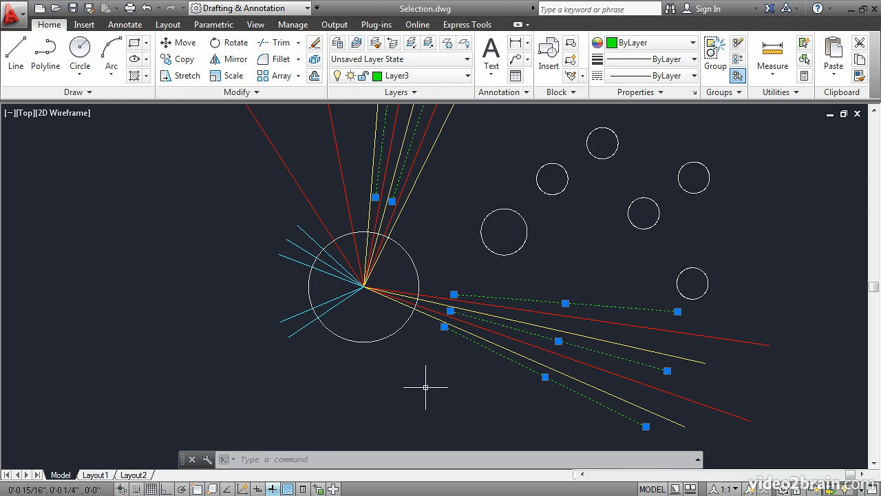
pyautogui.press('Escape')
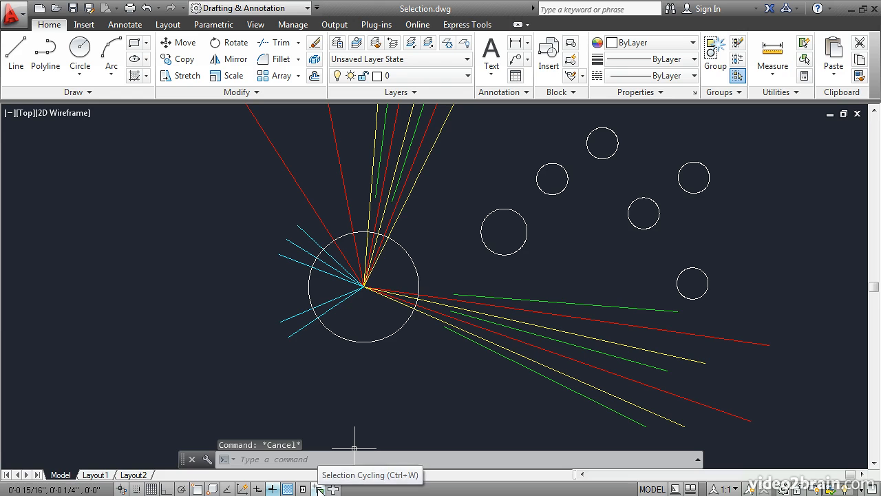
# Turn on Selection Cycling and preview the overlapping circle and yellow line where they cross on the large circle's lower-right edge
pyautogui.click(319, 488)
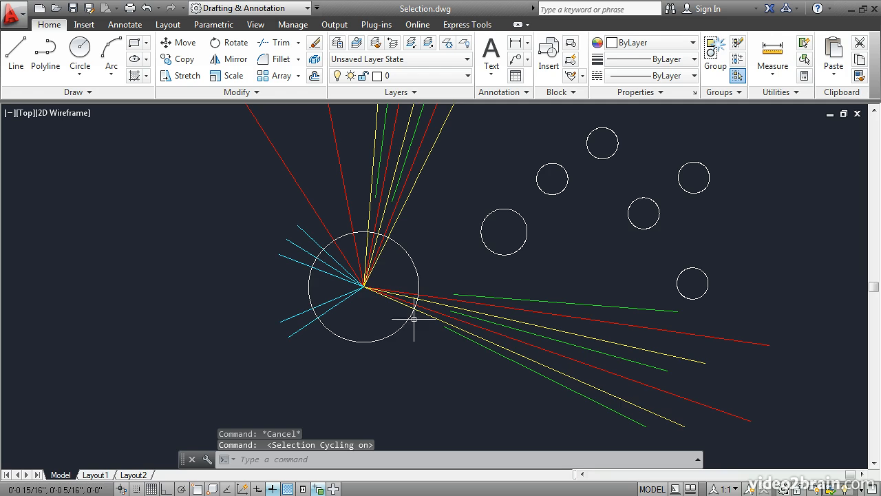
pyautogui.moveTo(416, 309)
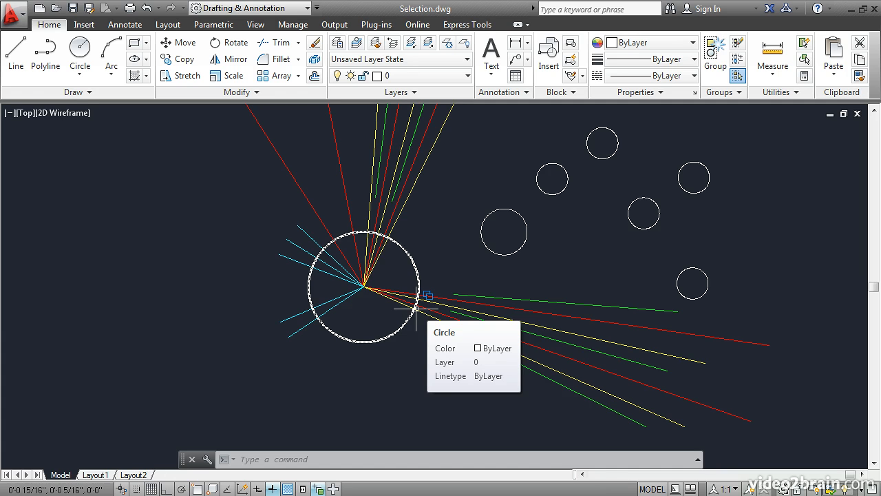
pyautogui.click(416, 309)
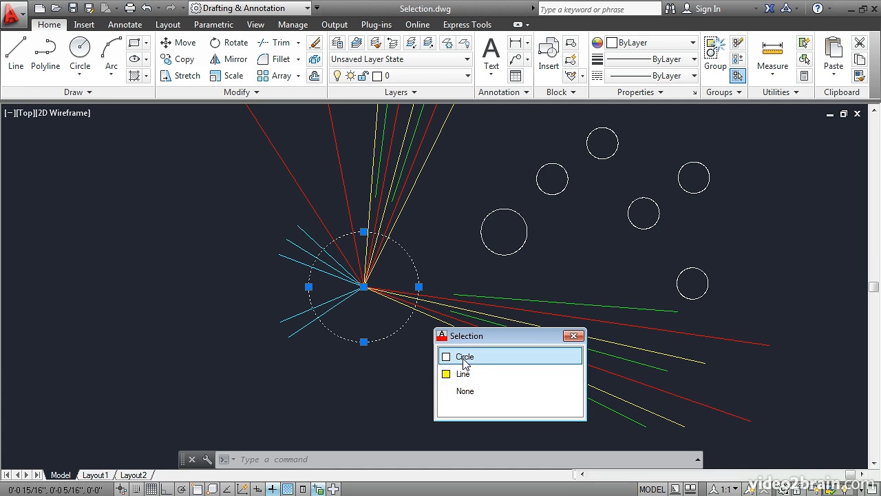
pyautogui.click(574, 335)
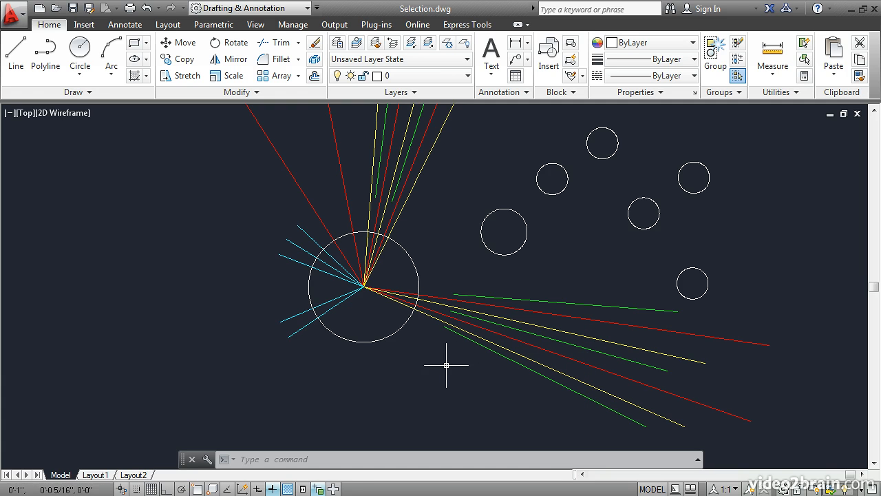
# Cycle through the overlapping lines near the starburst's centre and clear the selection
pyautogui.click(366, 277)
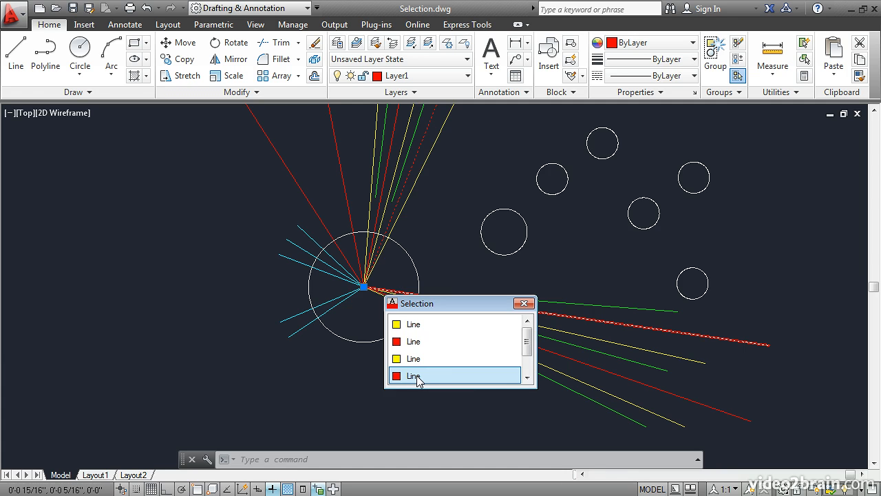
pyautogui.press('Escape')
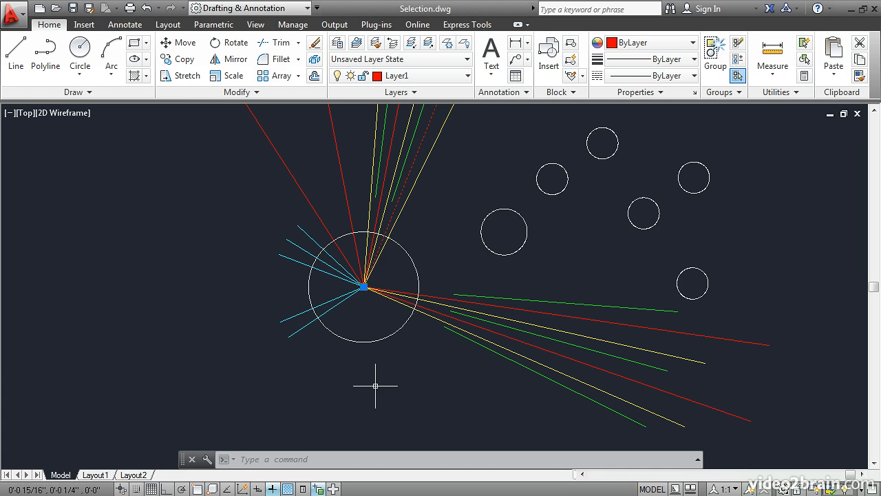
pyautogui.press('Escape')
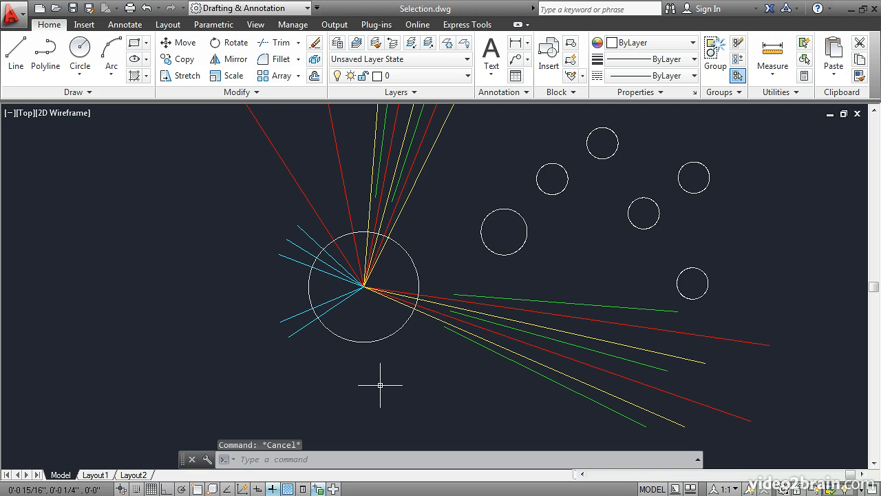
# Stretch the outer endpoints of the uppermost green and red lines in the lower-right ray group together, up and to the left between the small circles
pyautogui.click(558, 301)
pyautogui.click(556, 315)
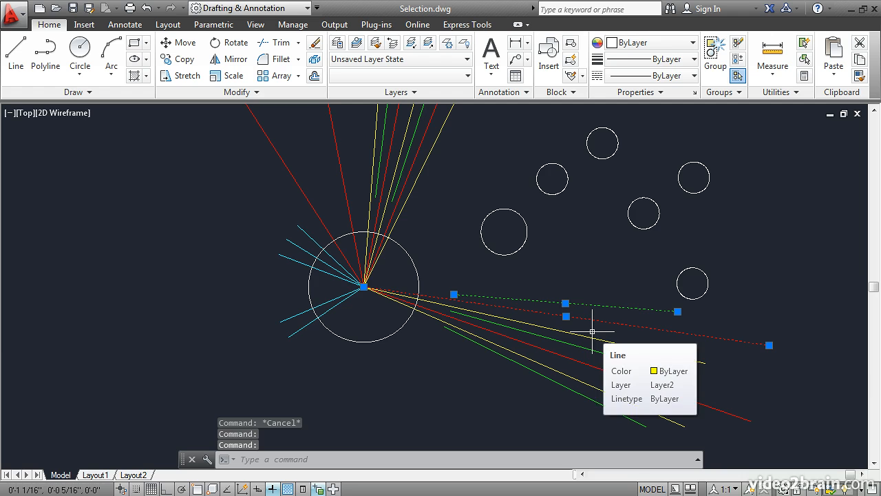
pyautogui.click(677, 311)
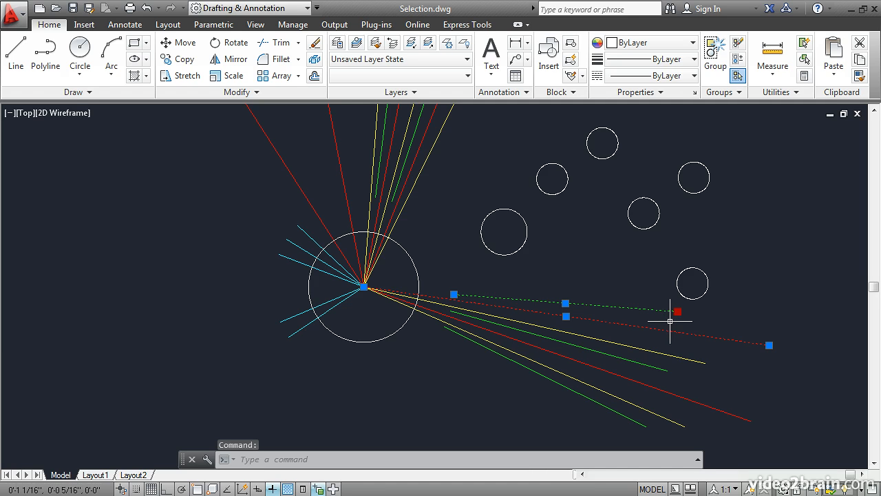
pyautogui.keyDown('shift'); pyautogui.click(769, 345); pyautogui.keyUp('shift')
pyautogui.click(769, 345)
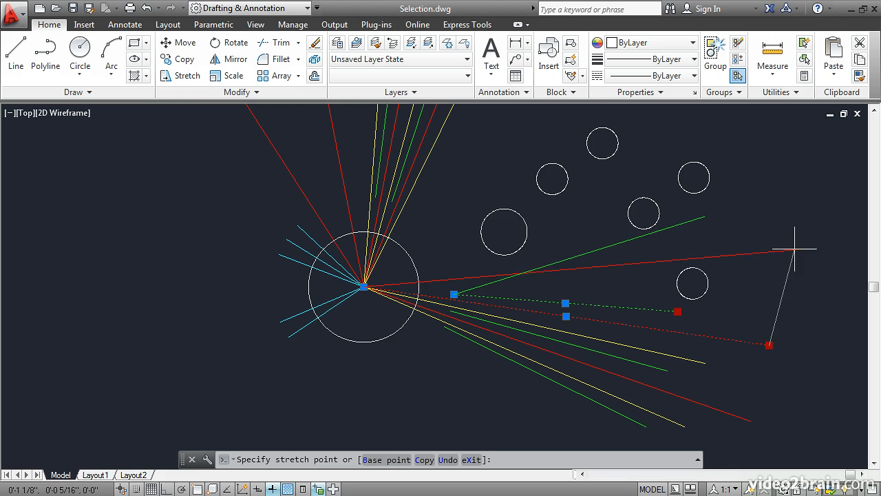
pyautogui.click(564, 213)
pyautogui.moveTo(564, 213)
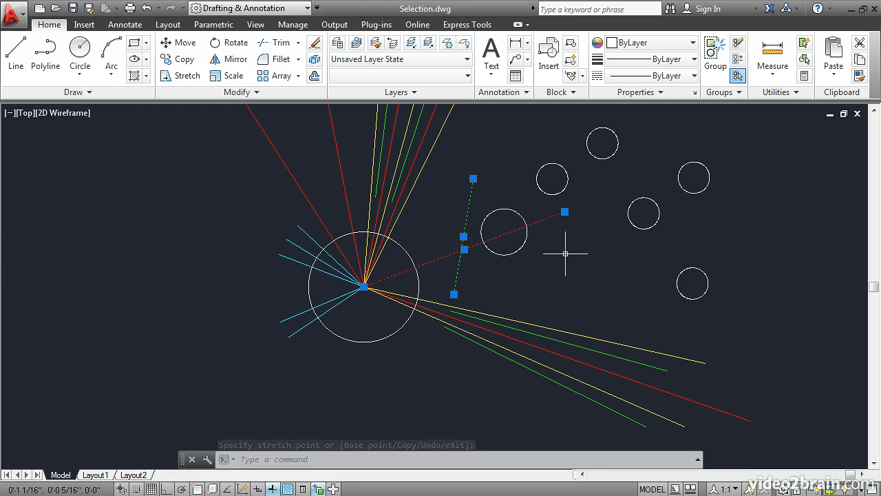
pyautogui.press('Escape')
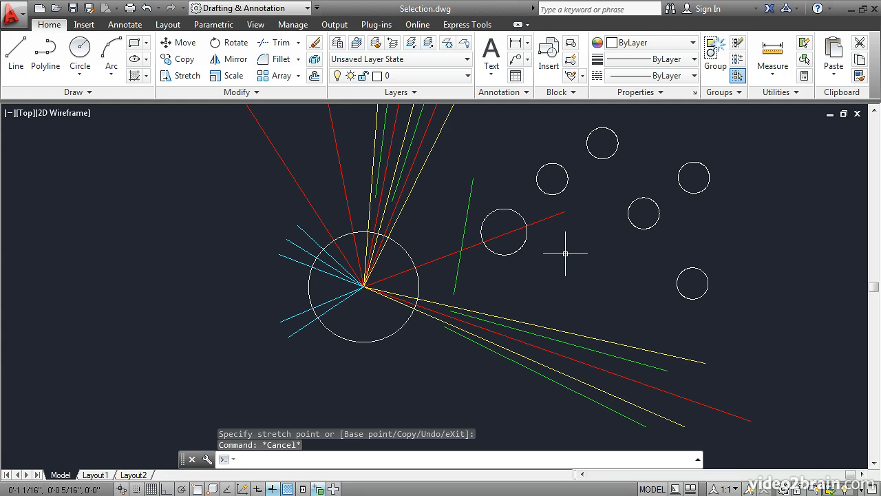